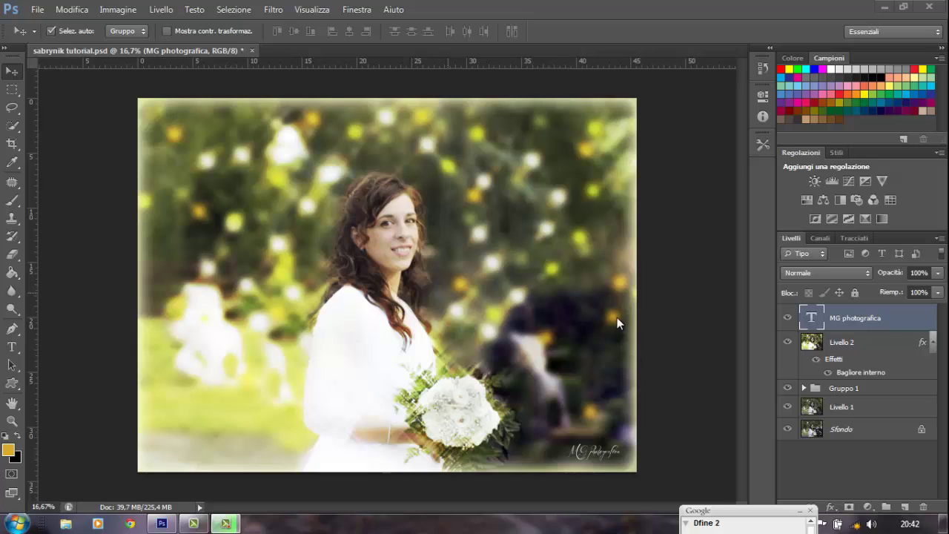
- Zoom in on the bouquet to inspect the glow effect up close
click(11, 422)
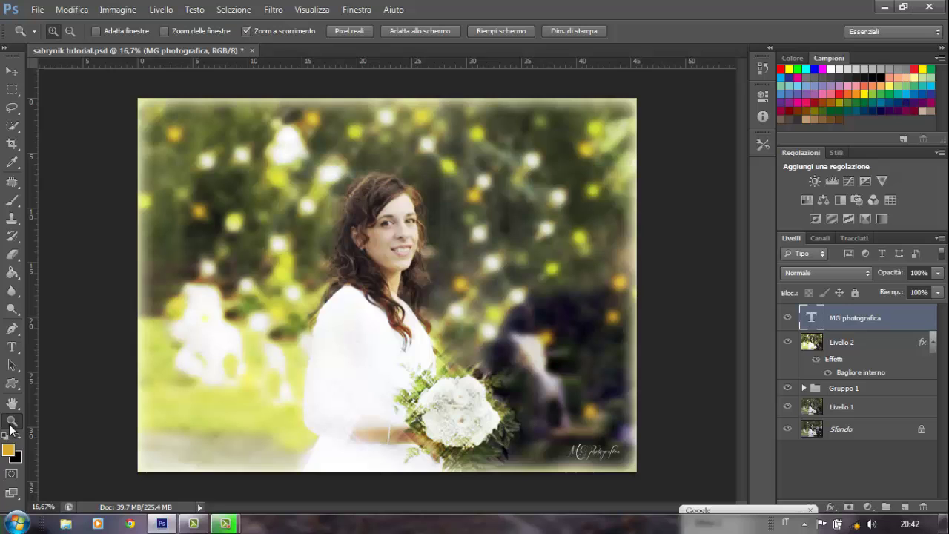
click(444, 33)
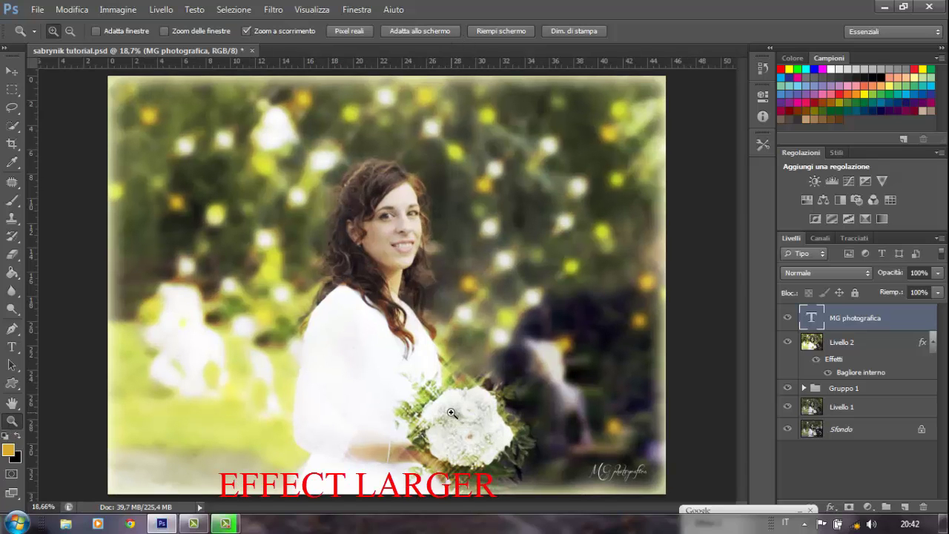
click(450, 412)
scroll(450, 412, down, 3)
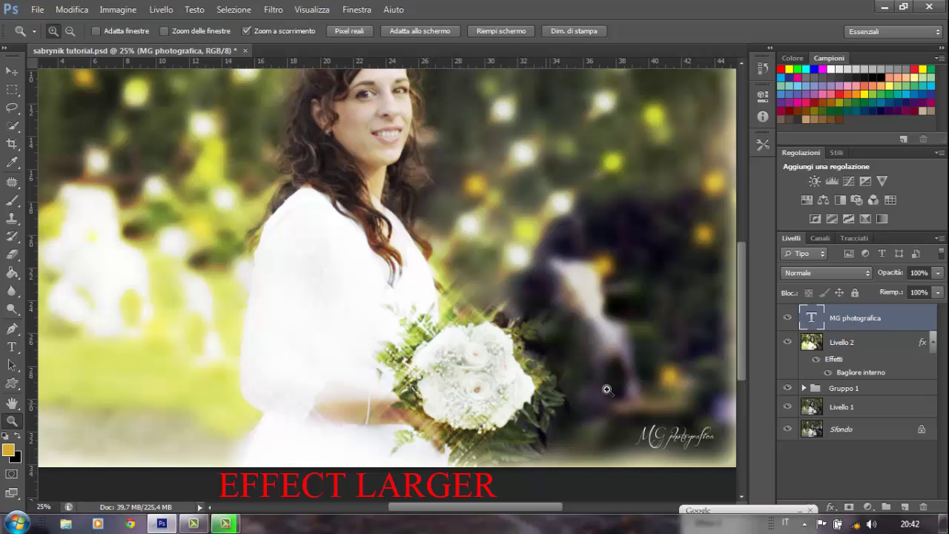
scroll(159, 254, up, 3)
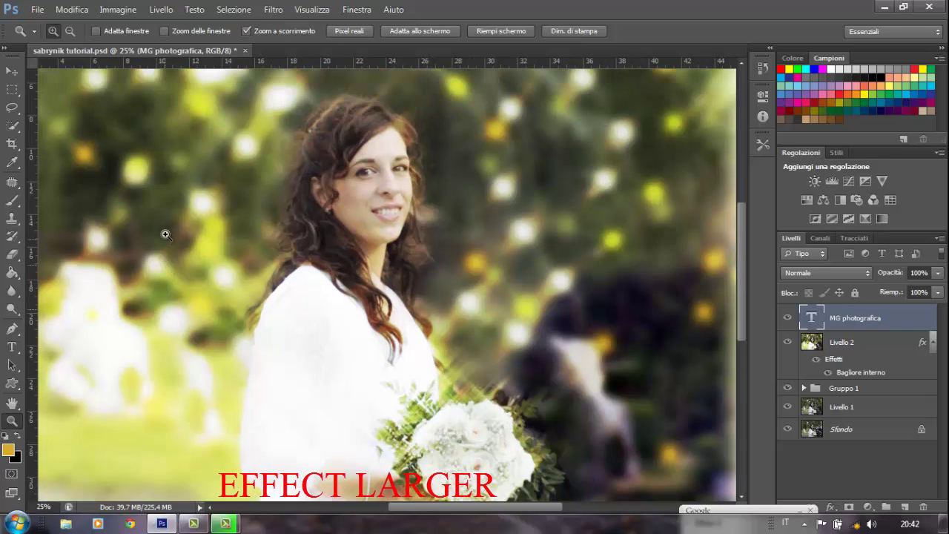
scroll(165, 235, up, 1)
scroll(252, 256, up, 1)
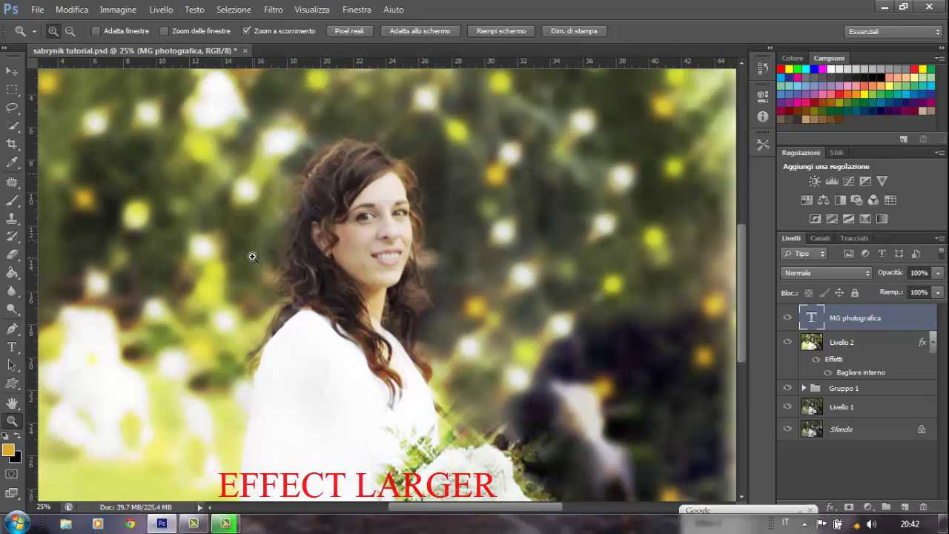
scroll(252, 257, down, 2)
scroll(255, 256, down, 1)
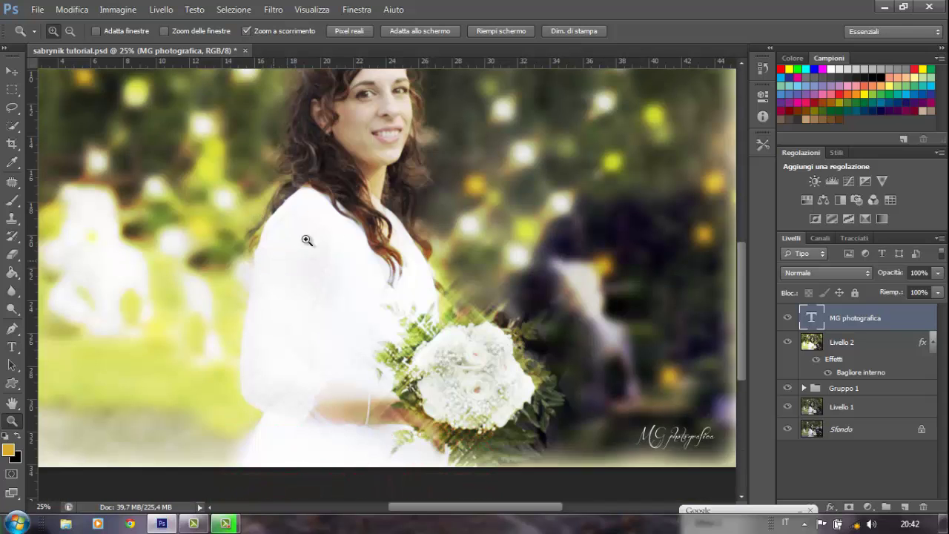
- Fit the whole photo again and delete MG photografica through Gruppo 1
alt+click(355, 219)
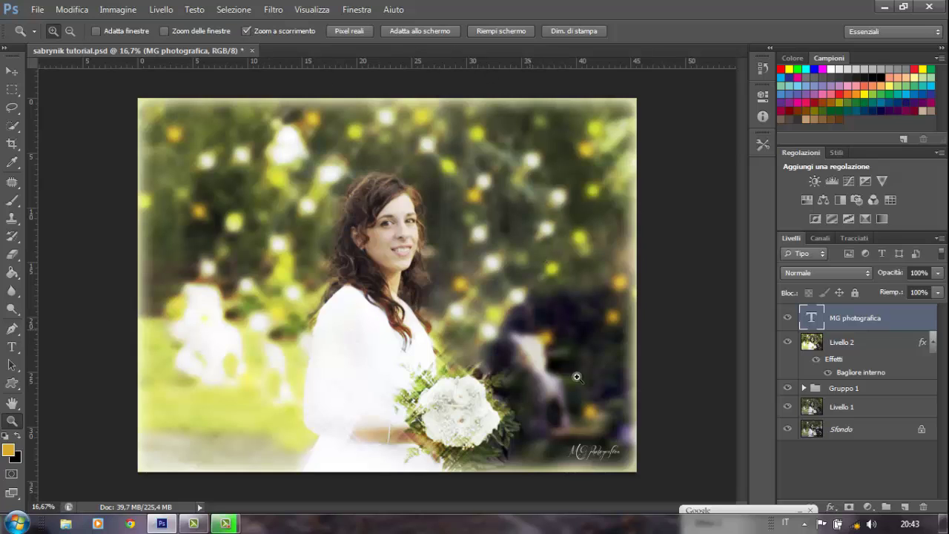
shift+click(856, 389)
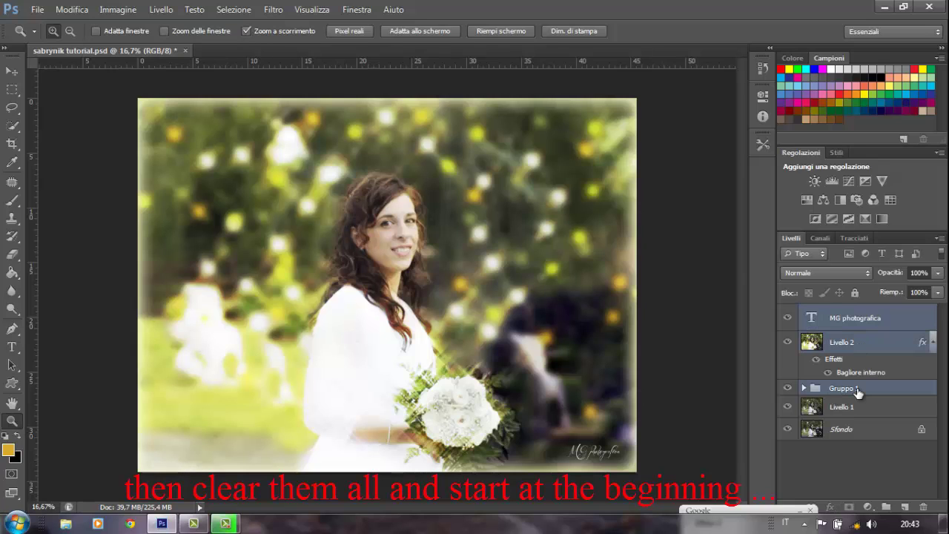
drag(856, 343, 922, 508)
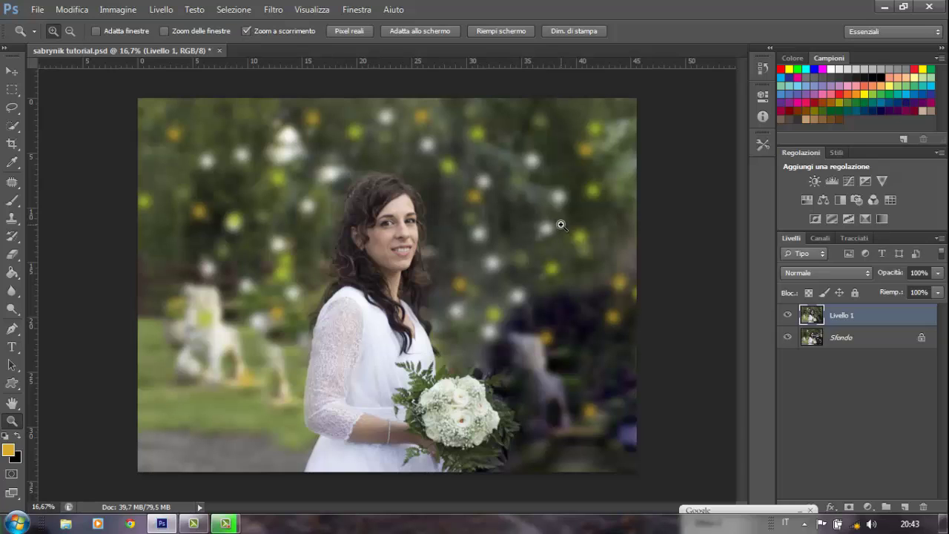
- Paint golden dots with a 197 px soft brush at 63% on background, foliage and grass
click(12, 201)
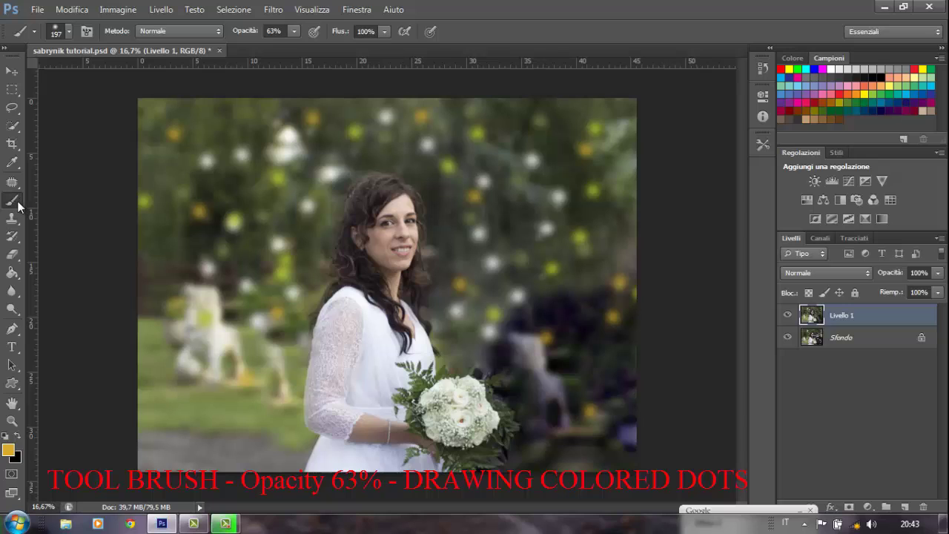
click(68, 31)
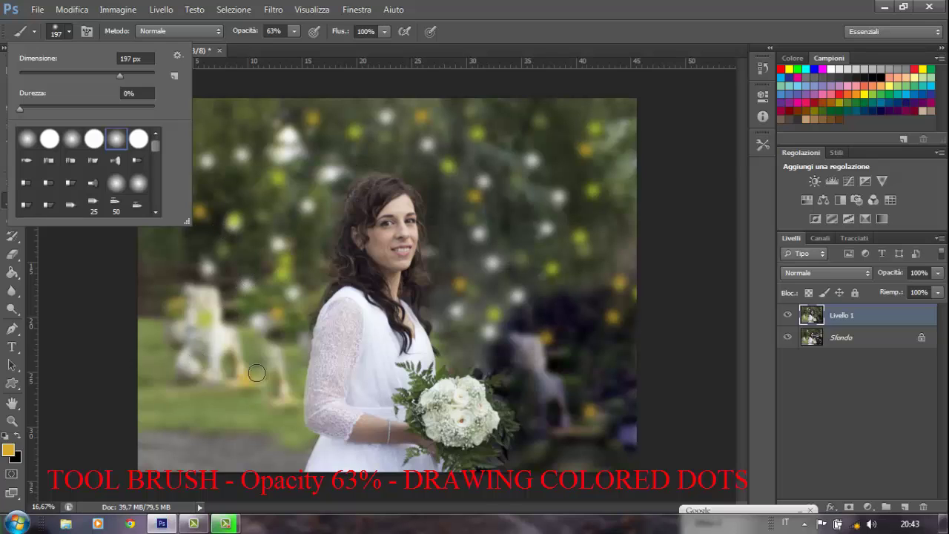
click(573, 309)
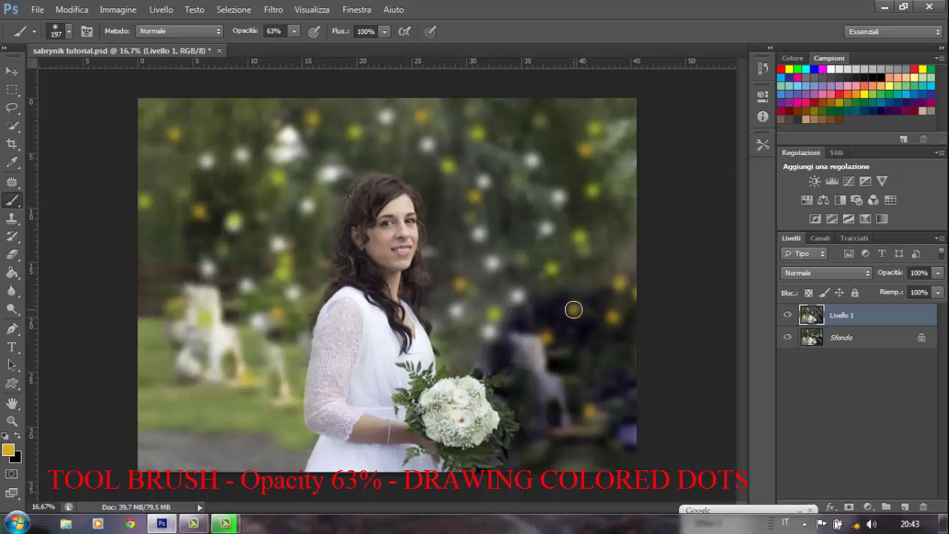
click(179, 254)
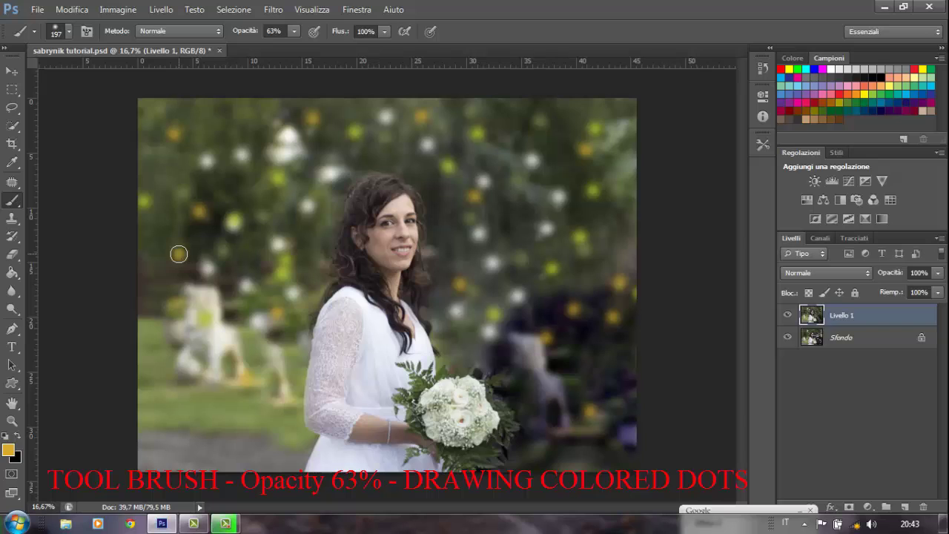
click(215, 366)
- Switch the foreground to white and paint four white bokeh dots across background and grass
click(6, 435)
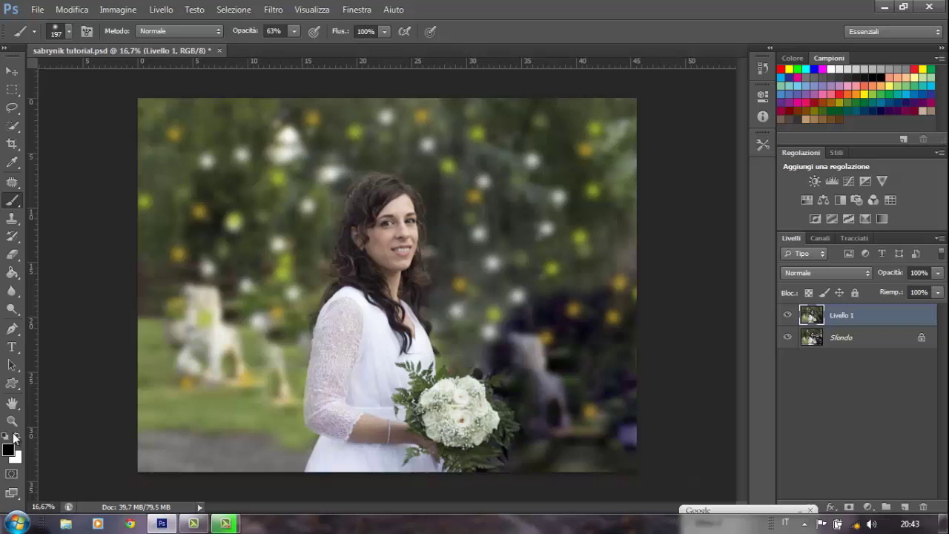
click(518, 209)
click(562, 132)
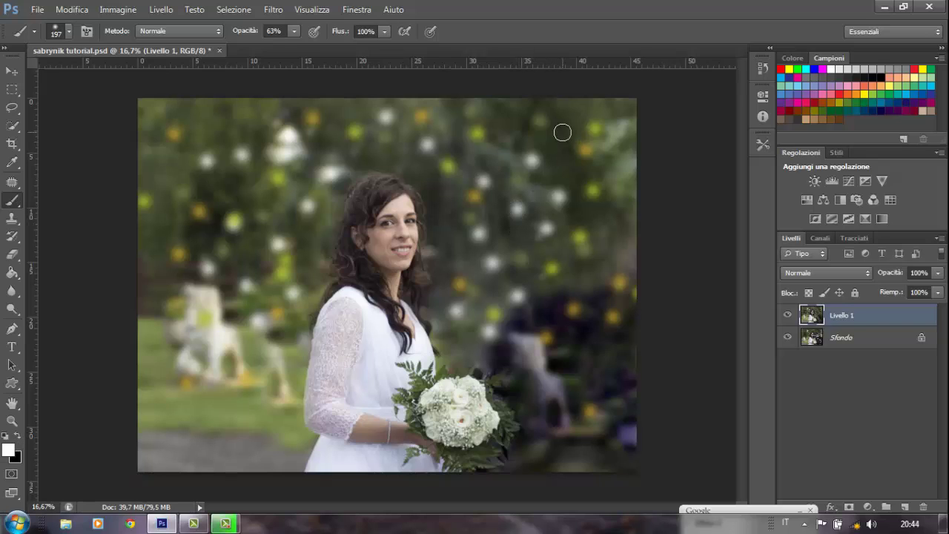
click(237, 399)
click(585, 359)
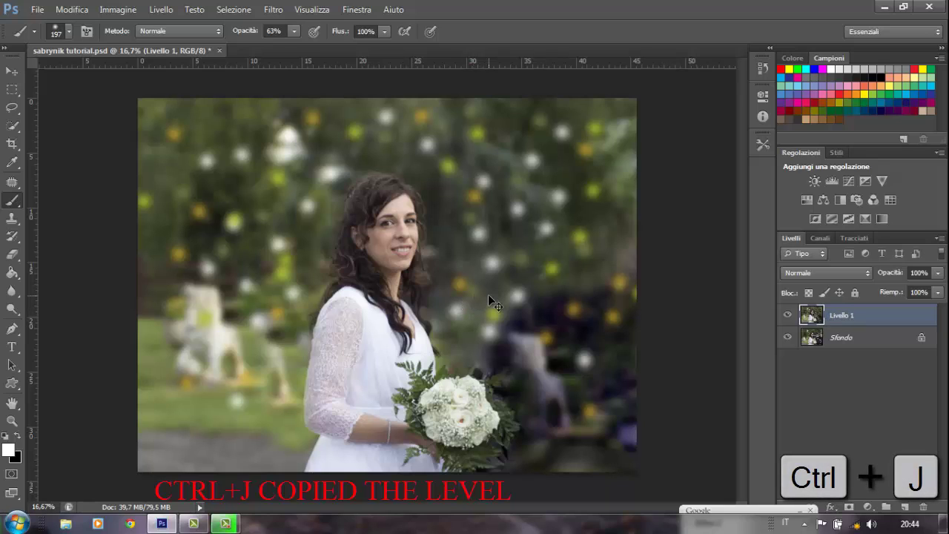
- Duplicate Livello 1 with Ctrl+J and add a Mostra tutto layer mask to the copy
key(ctrl+j)
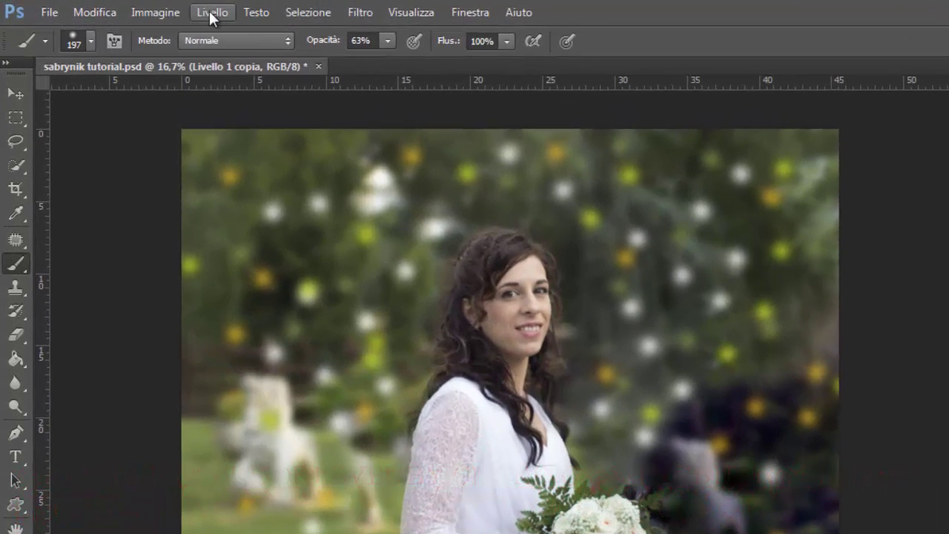
click(212, 12)
mouse_move(252, 214)
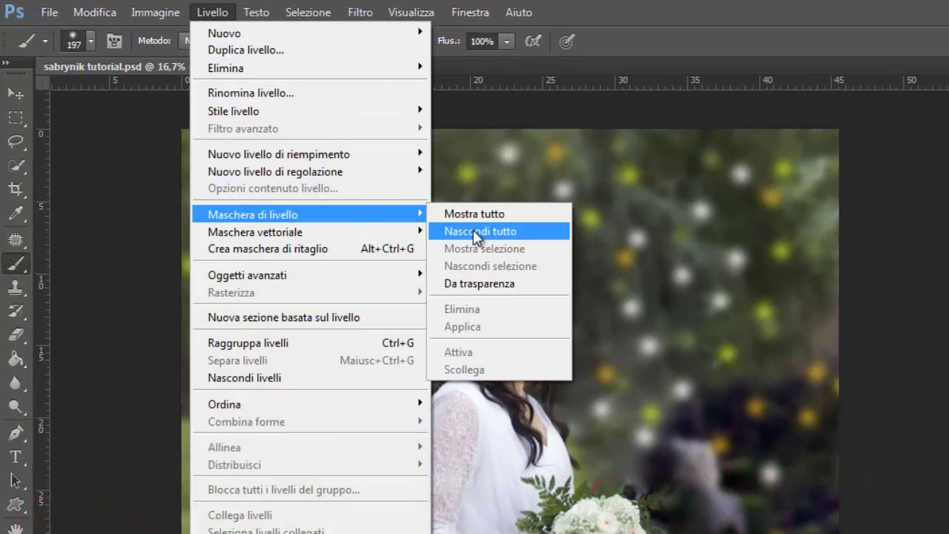
click(477, 213)
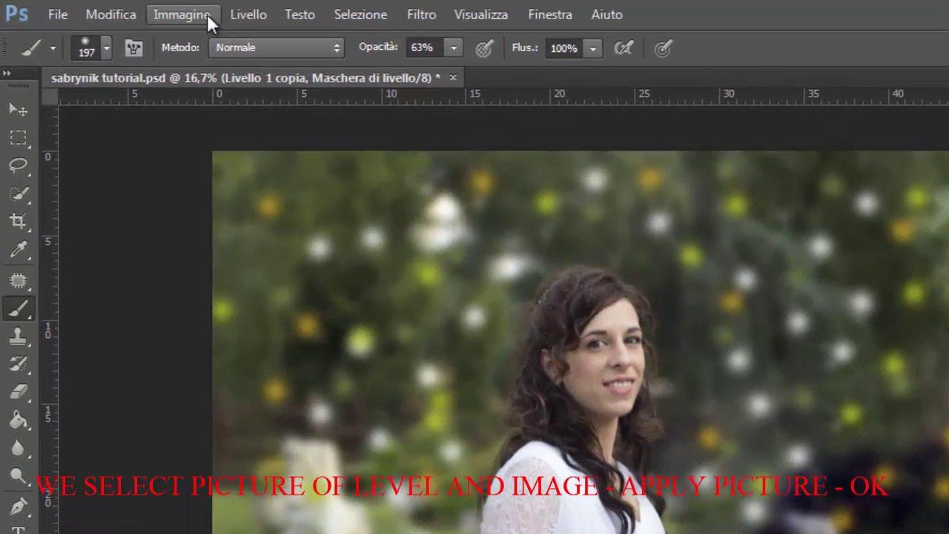
- Apply Immagine into the mask: Livello Unito, RGB channel, Moltiplica blending at 100%
click(163, 15)
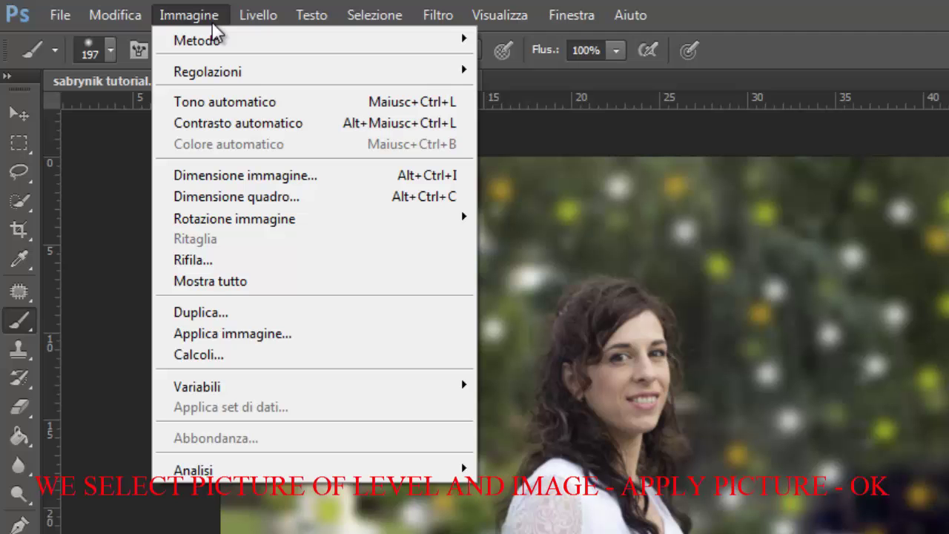
click(227, 334)
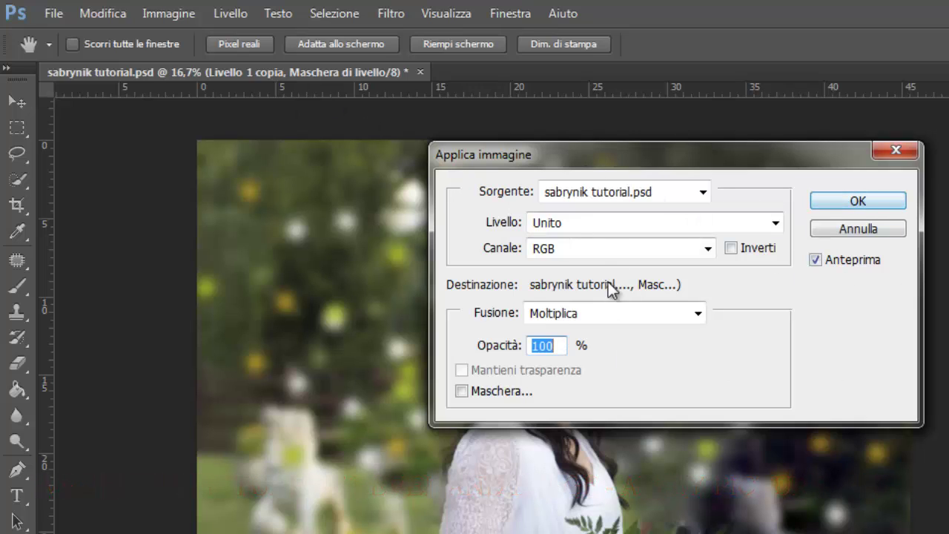
click(845, 203)
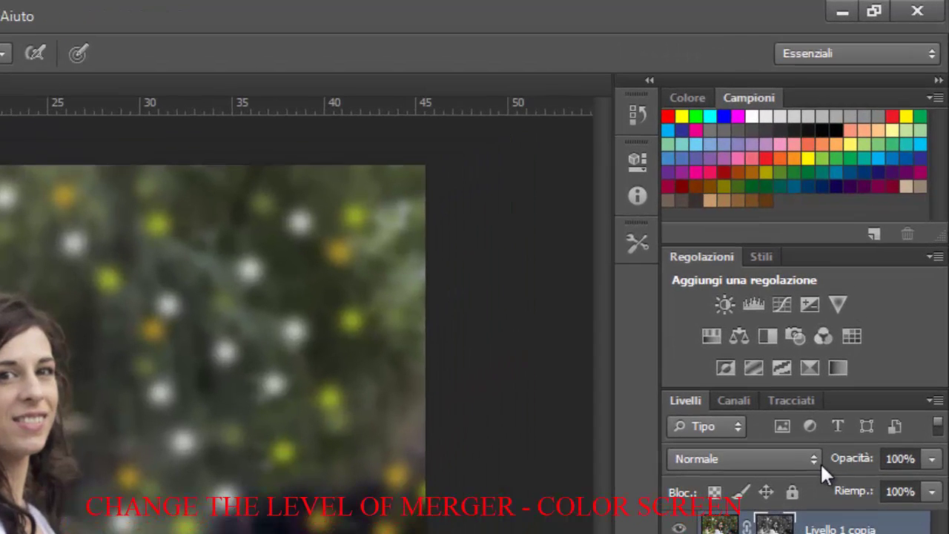
- Set Livello 1 copia to Colore schermo blending and target the layer instead of its mask
click(814, 460)
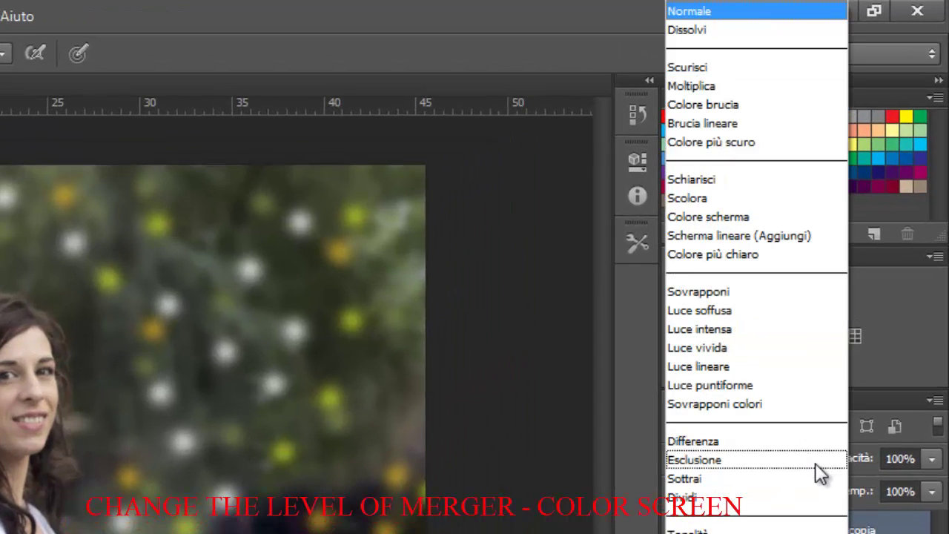
click(744, 216)
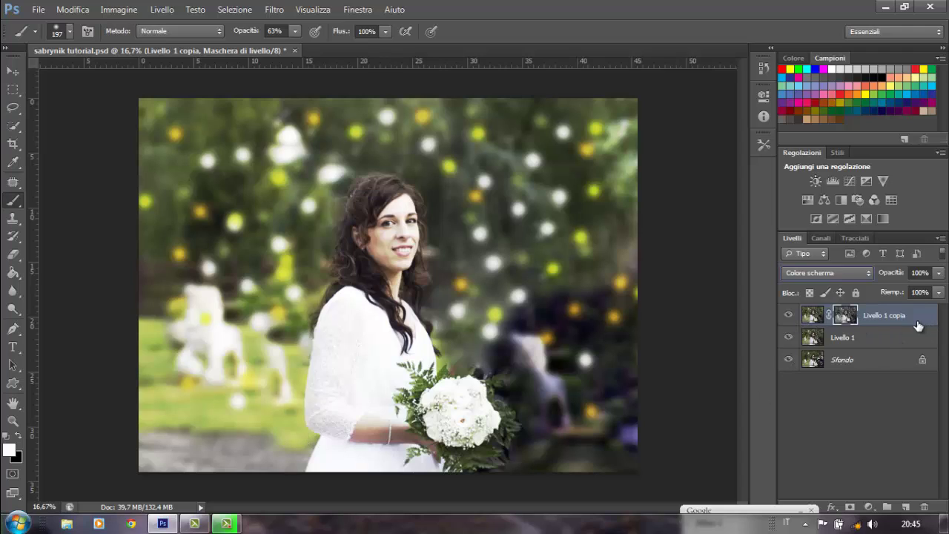
key(ctrl+2)
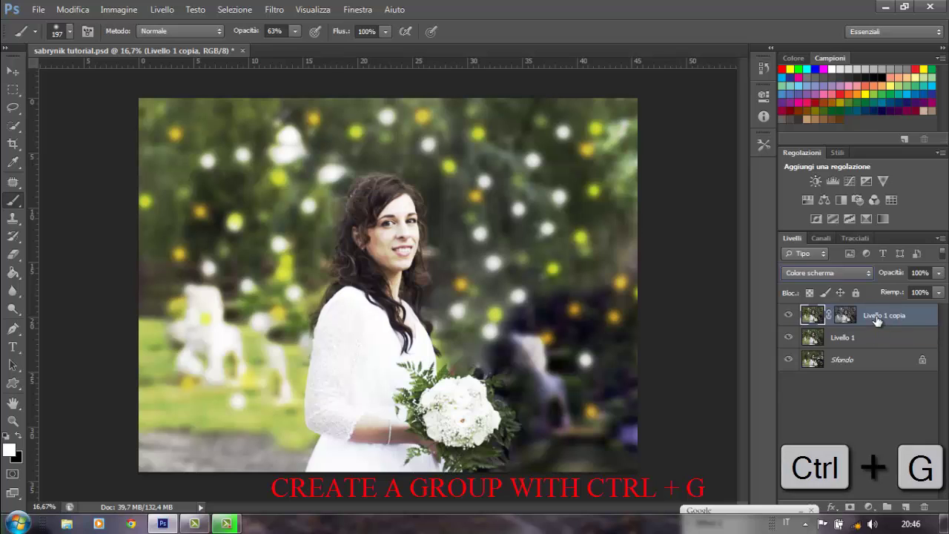
- Group Livello 1 copia into Gruppo 1 and duplicate it as Livello 1 copia 2
key(ctrl+g)
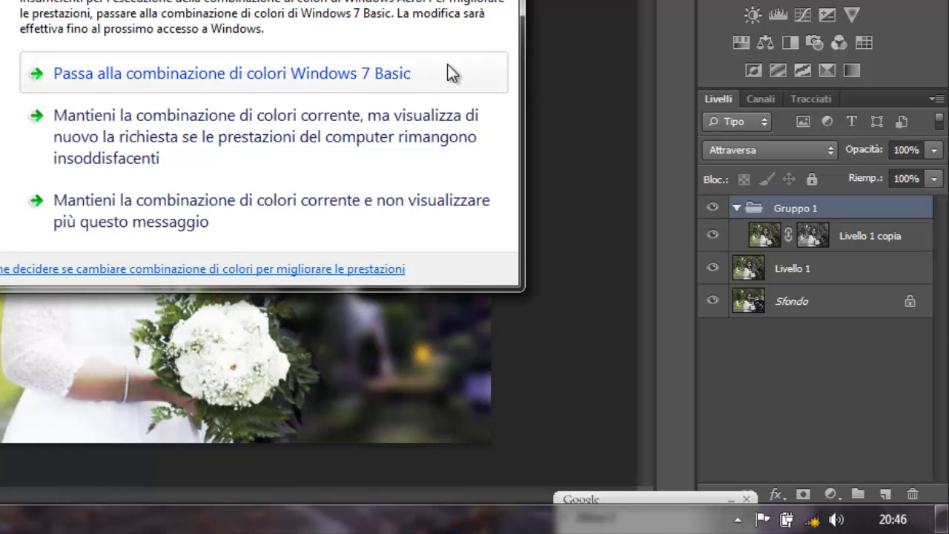
click(680, 105)
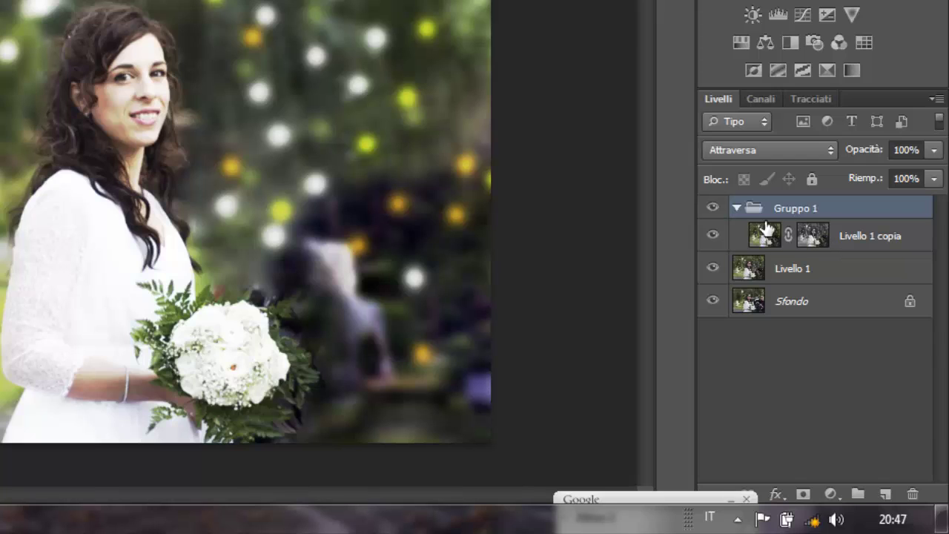
click(852, 241)
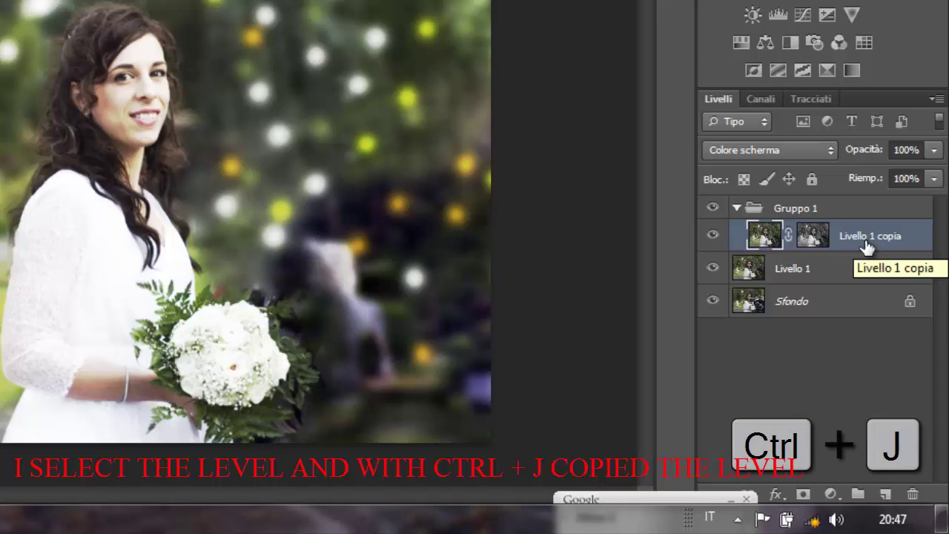
key(ctrl+j)
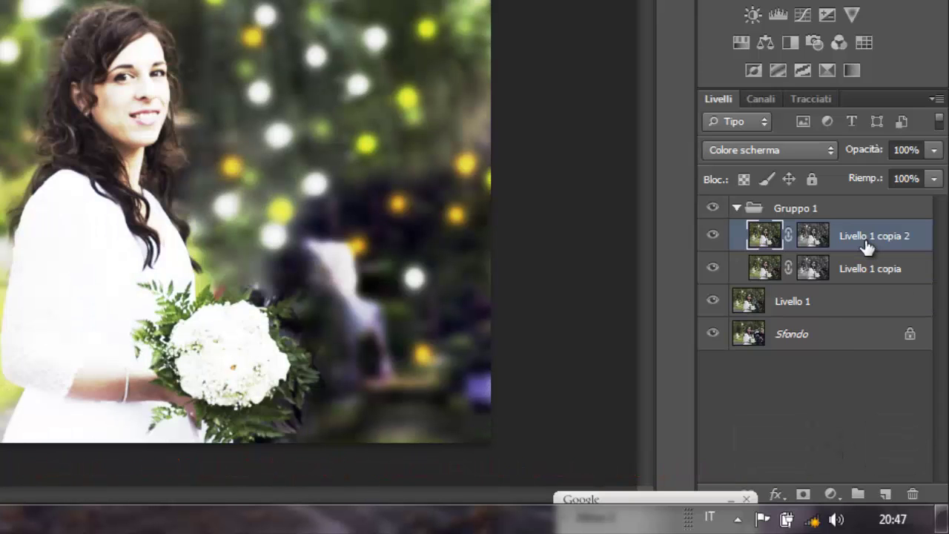
click(737, 208)
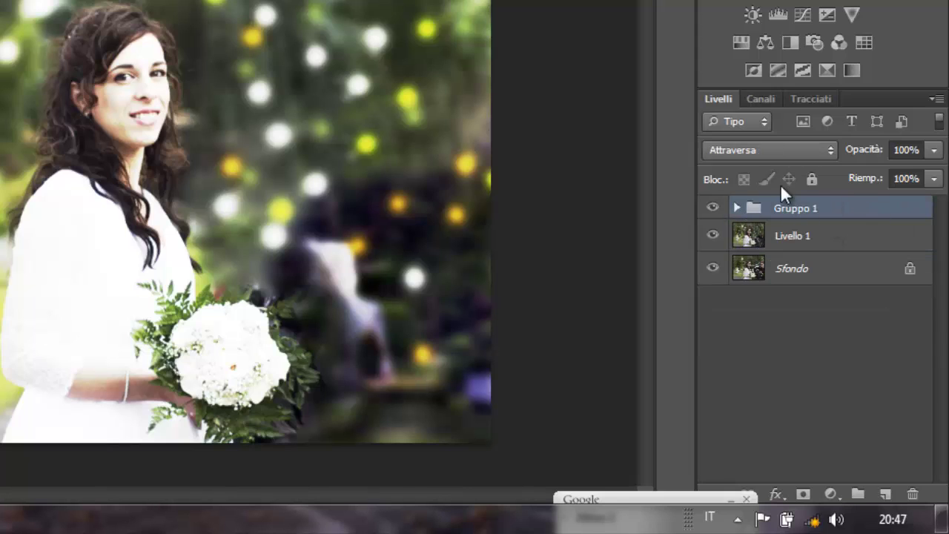
click(737, 208)
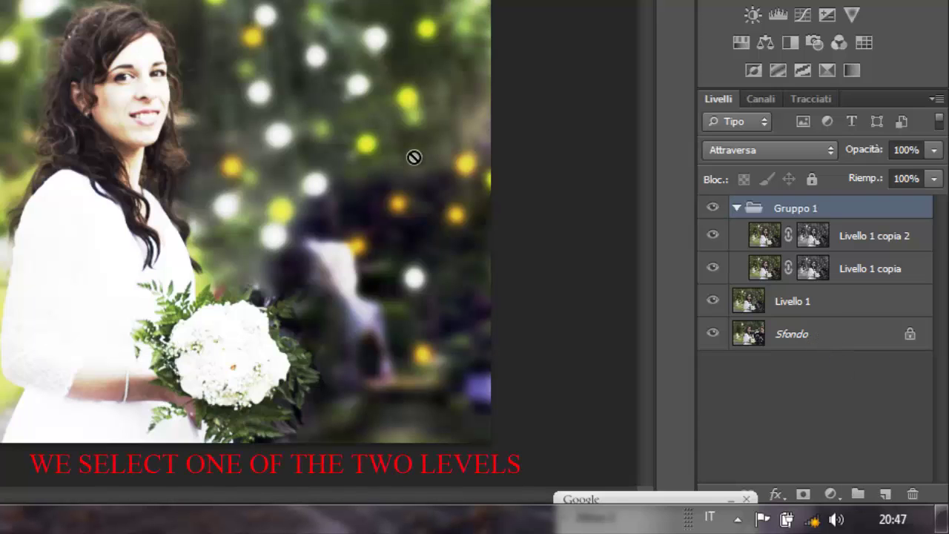
- Apply Effetto movimento at -45° and 250 pixels to Livello 1 copia 2
click(854, 247)
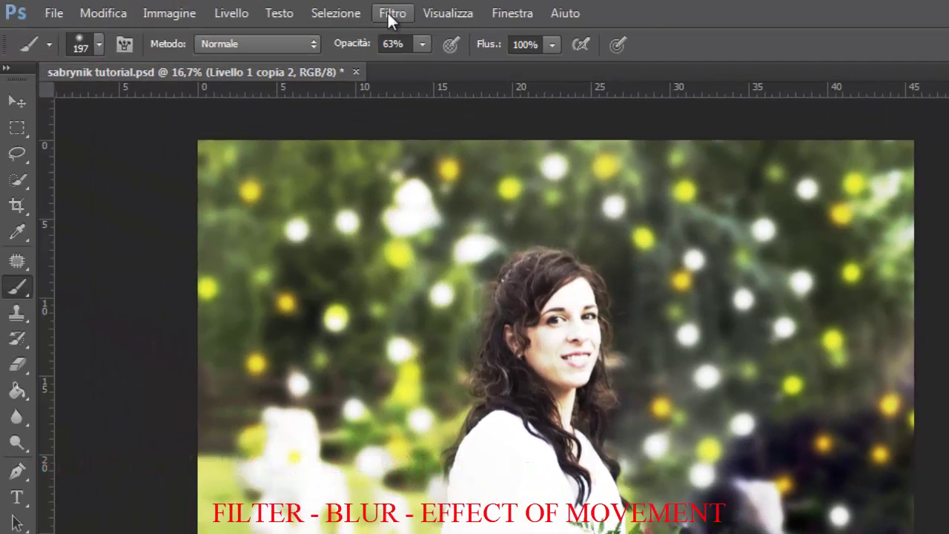
click(391, 14)
mouse_move(512, 309)
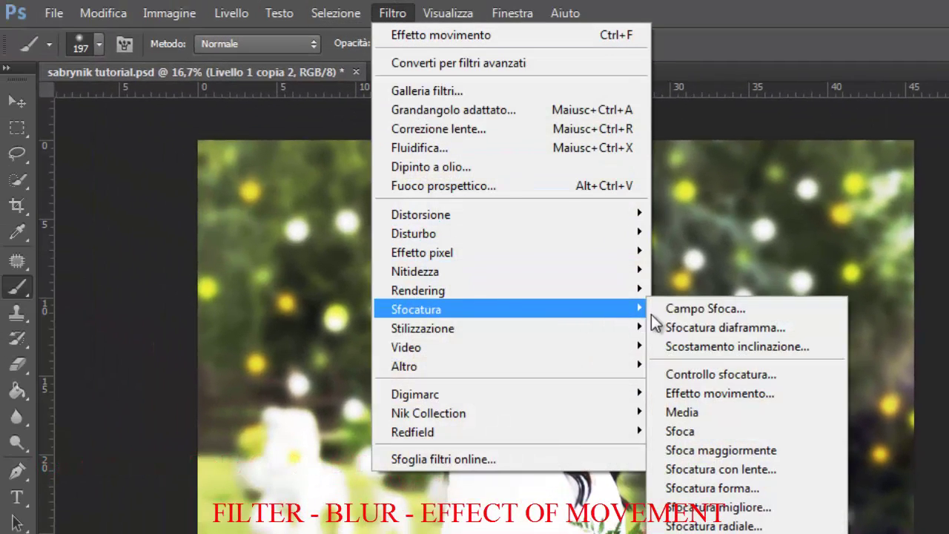
click(725, 388)
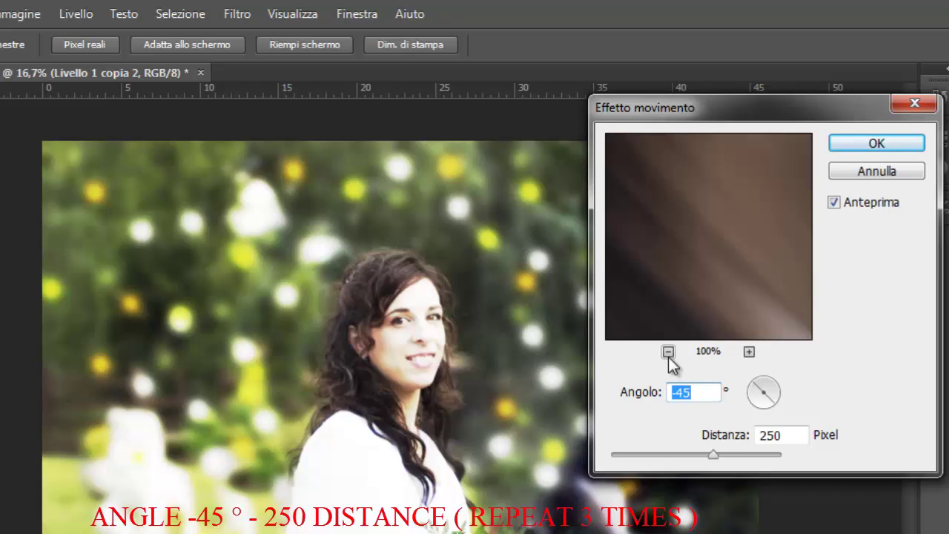
click(668, 352)
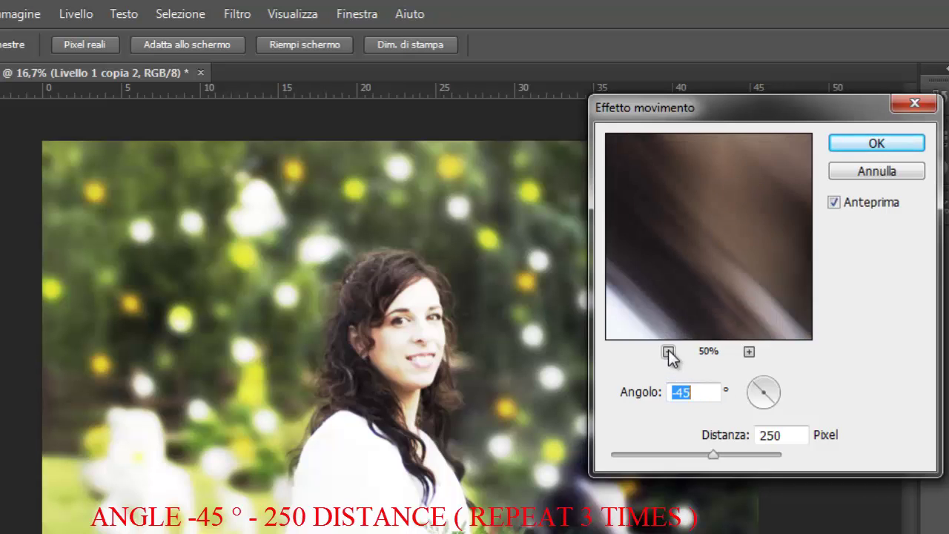
click(668, 352)
click(667, 352)
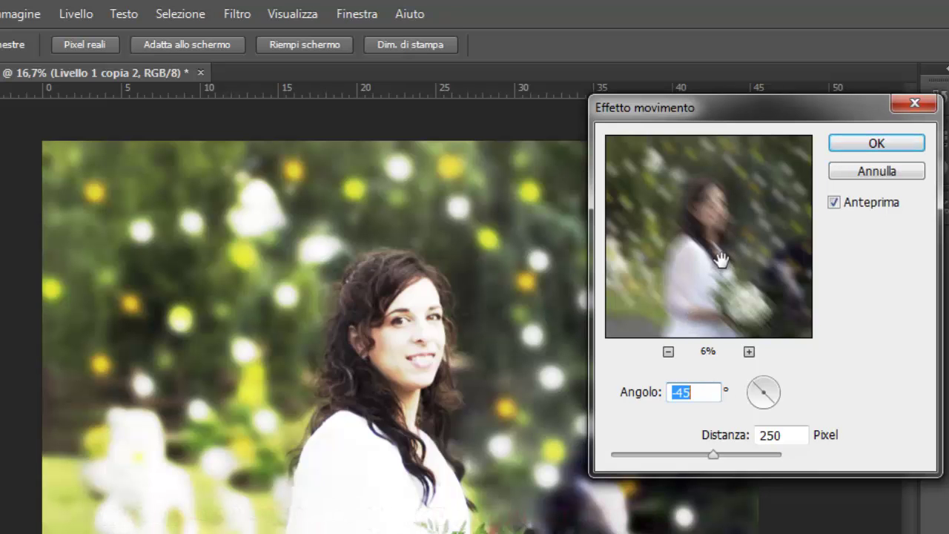
click(874, 144)
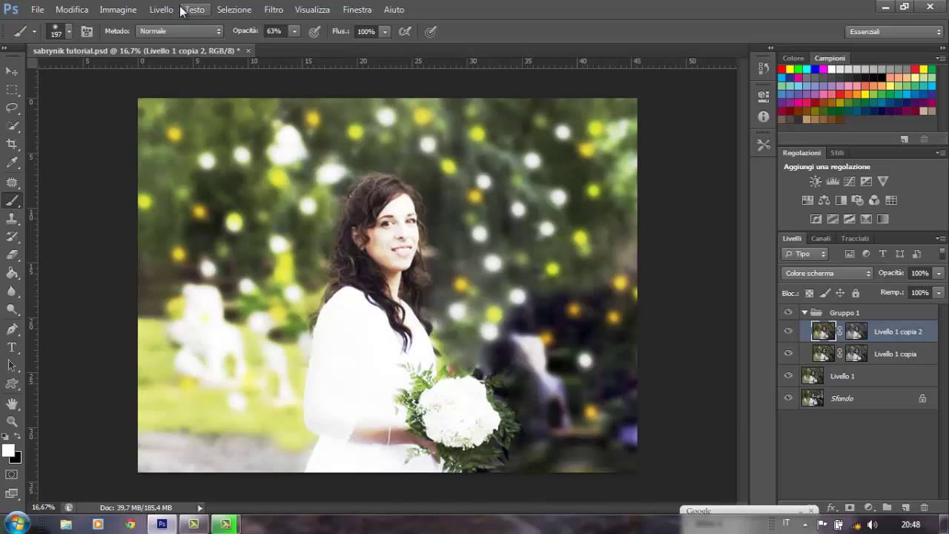
- Reapply the -45°, 250-pixel motion blur two more times
click(272, 10)
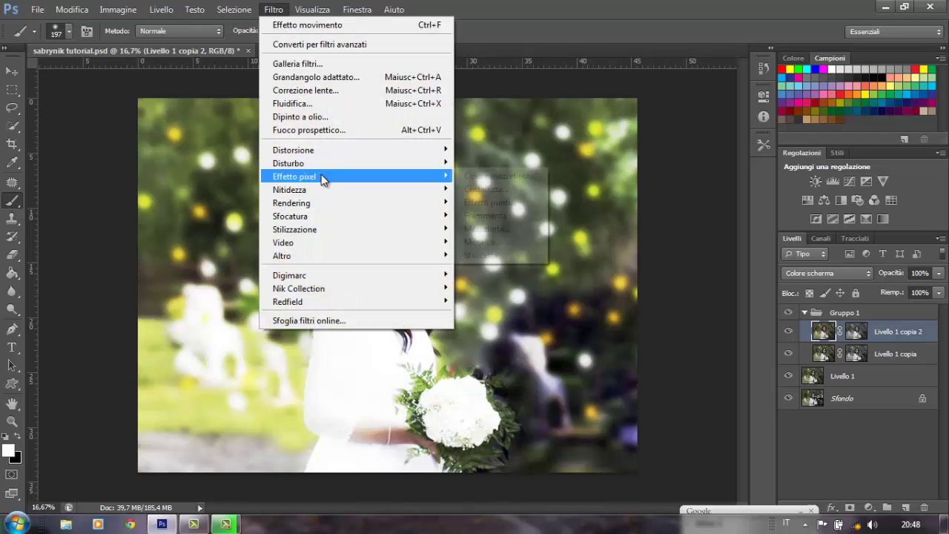
mouse_move(289, 216)
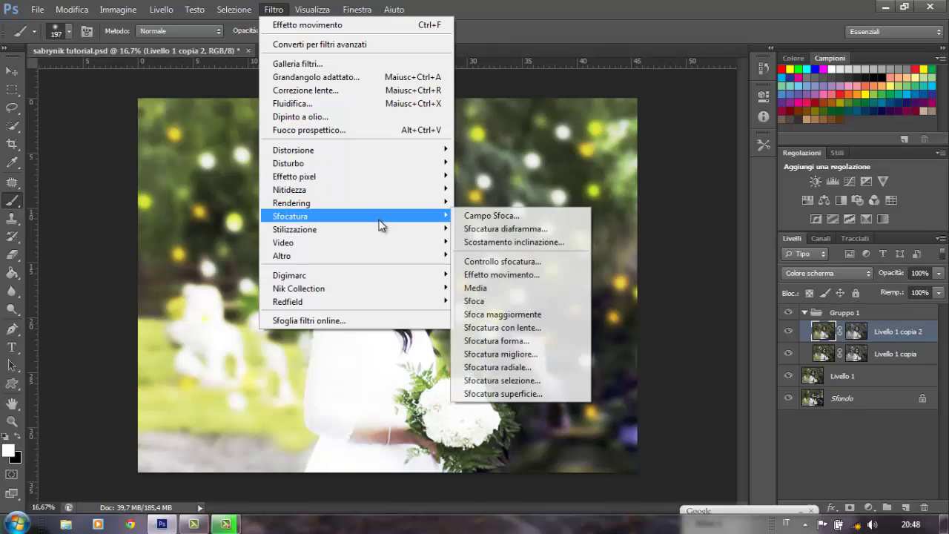
click(503, 275)
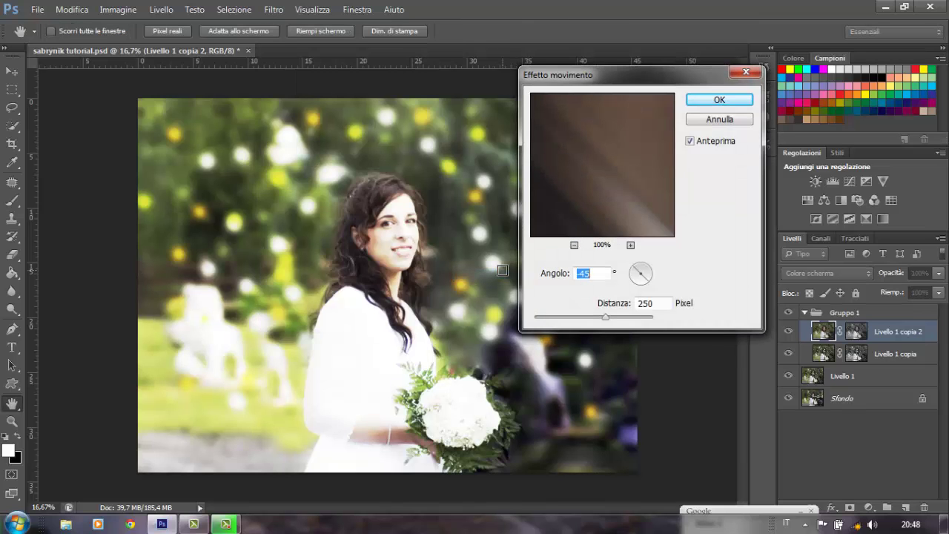
click(707, 103)
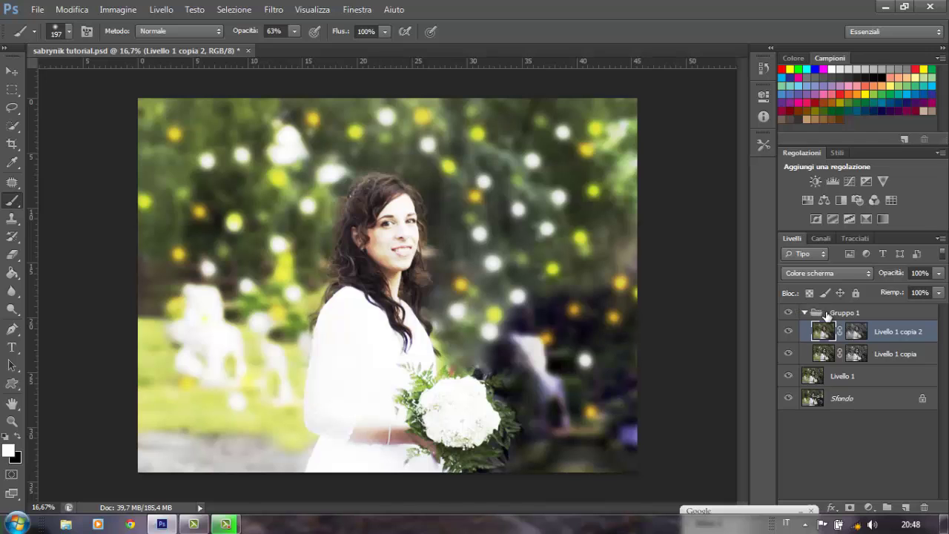
click(270, 9)
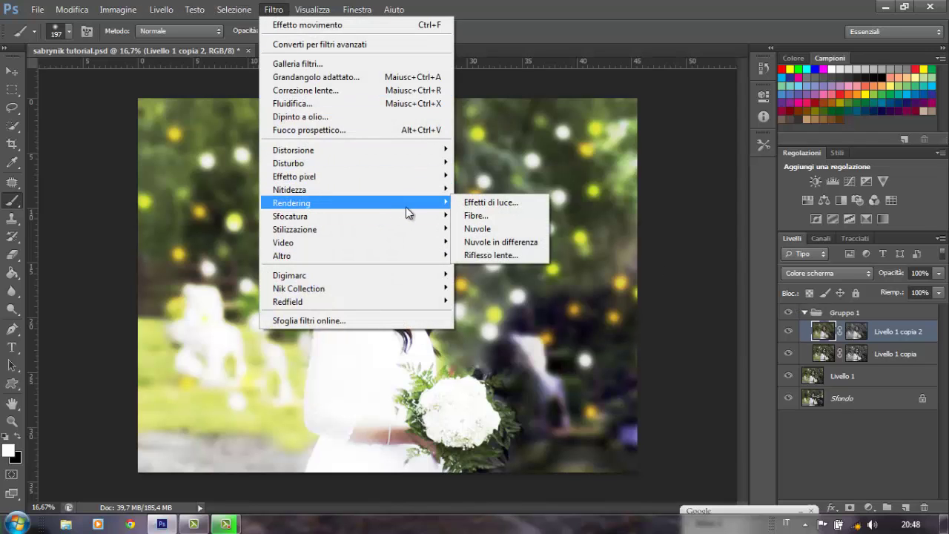
mouse_move(290, 215)
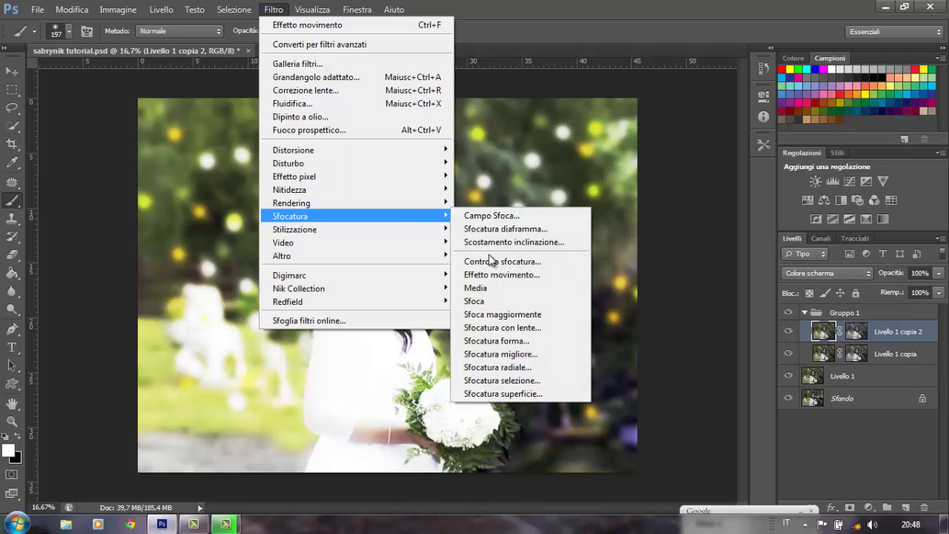
click(507, 275)
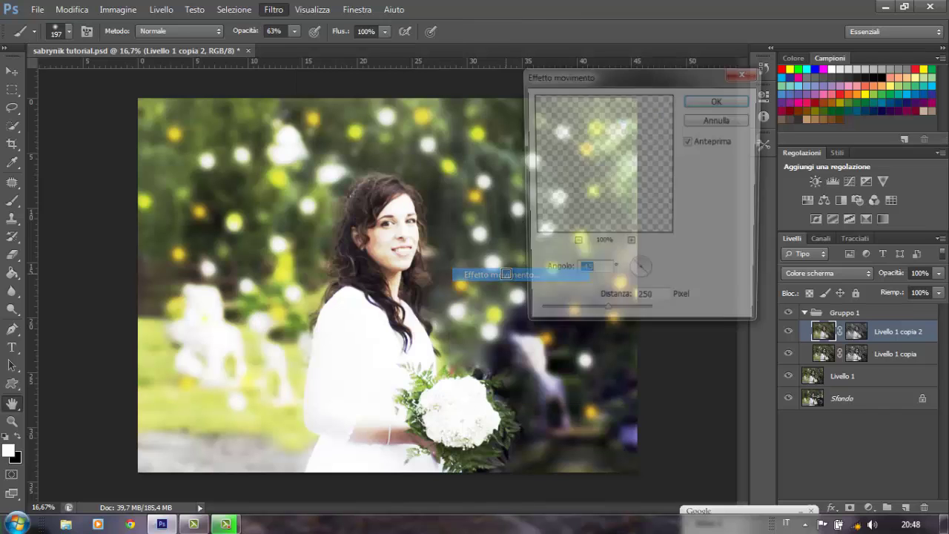
click(742, 102)
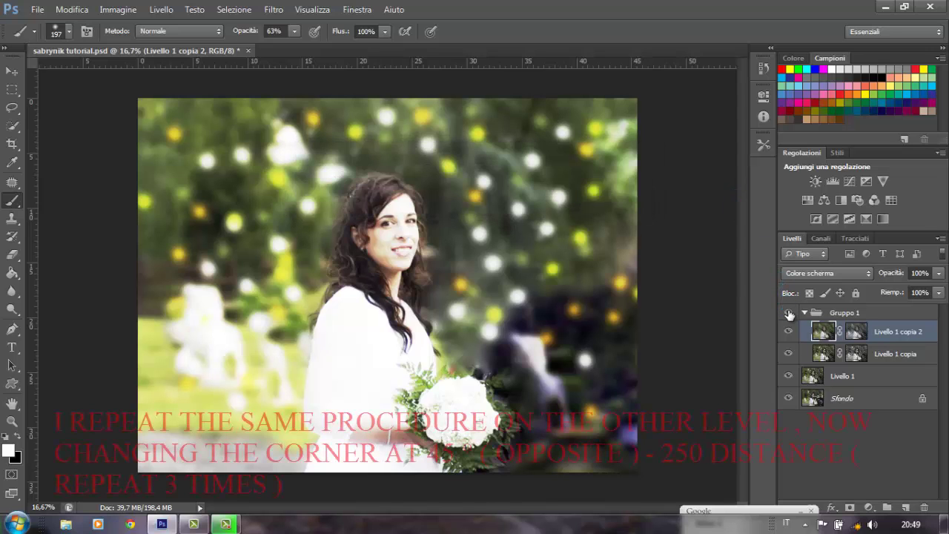
- Apply Effetto movimento at 45° and 250 pixels to Livello 1 copia
click(904, 360)
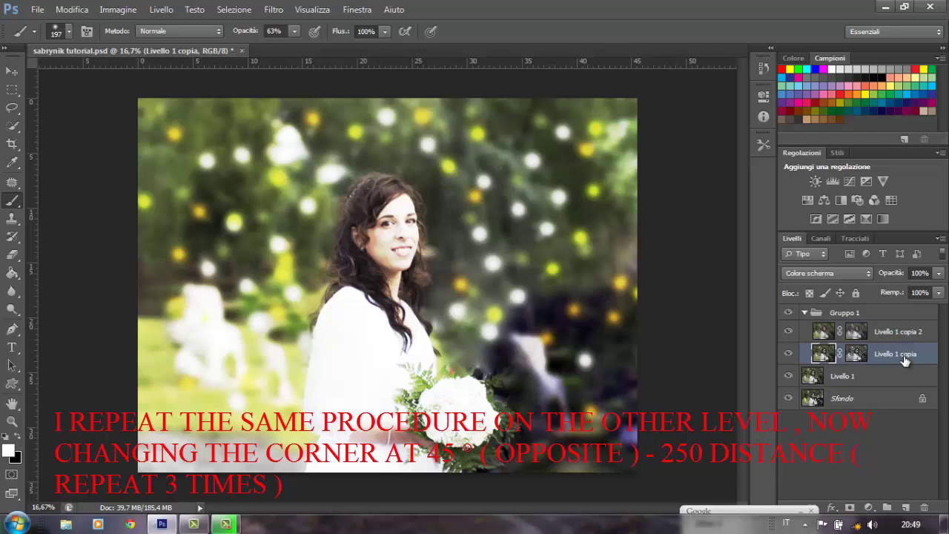
click(276, 9)
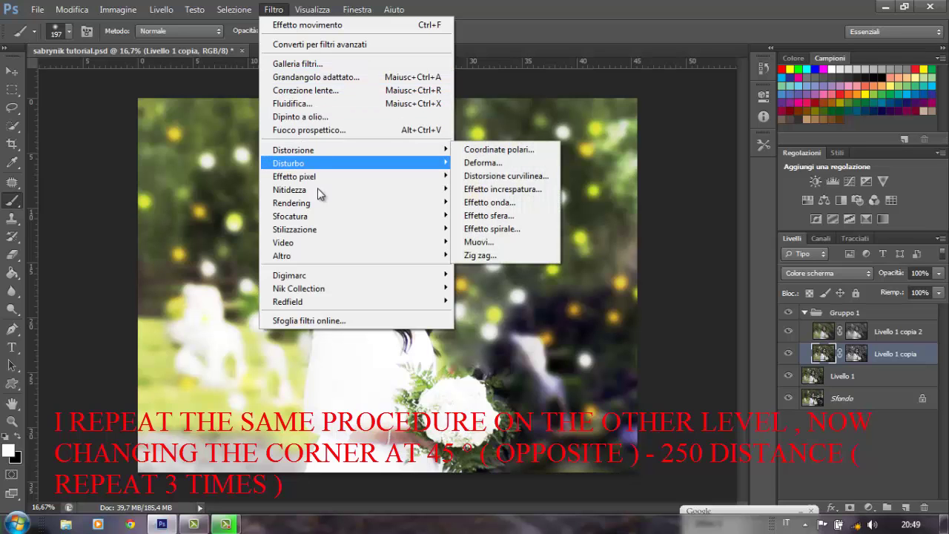
mouse_move(290, 216)
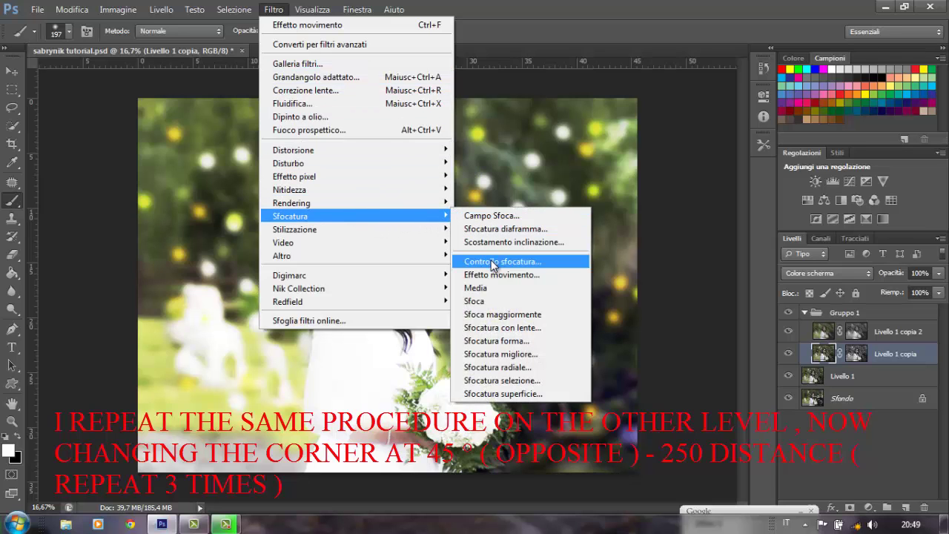
click(499, 275)
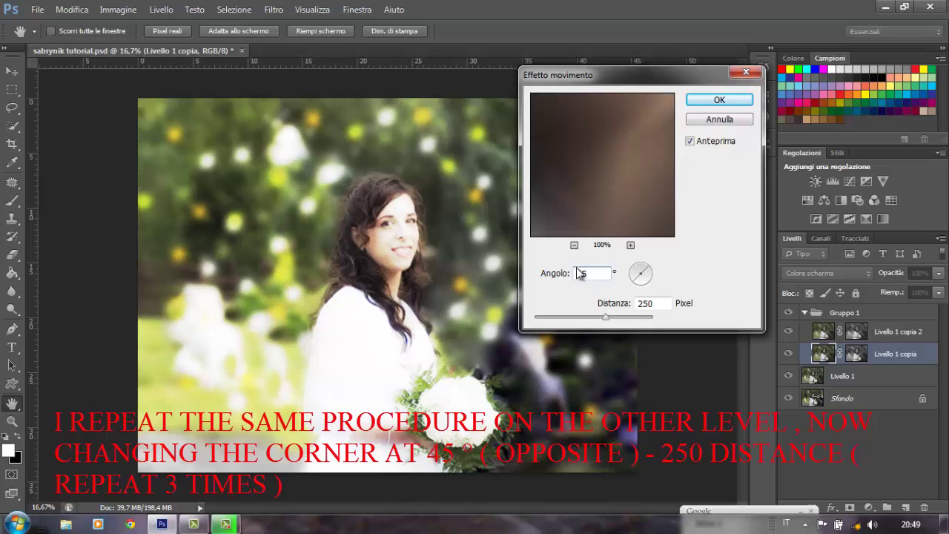
click(729, 103)
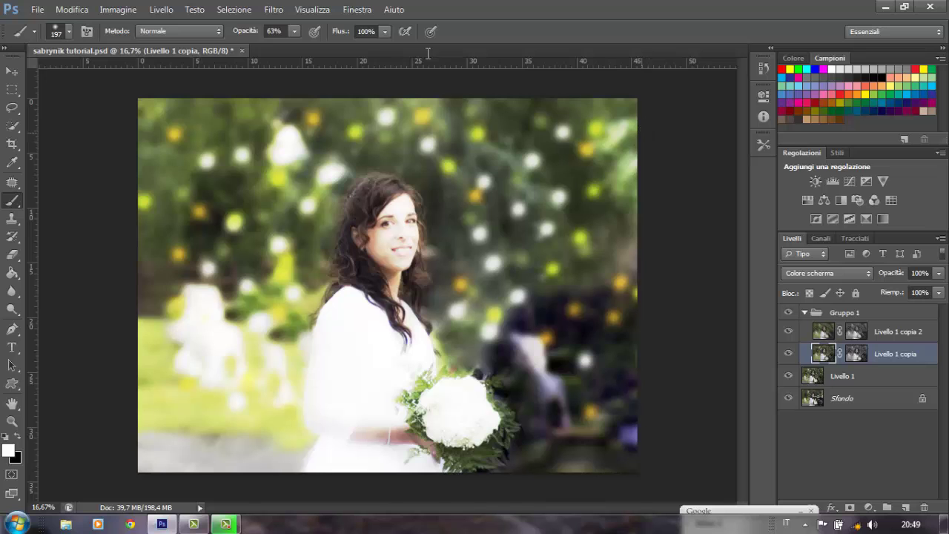
- Reapply the 45°, 250-pixel motion blur two more times
click(273, 9)
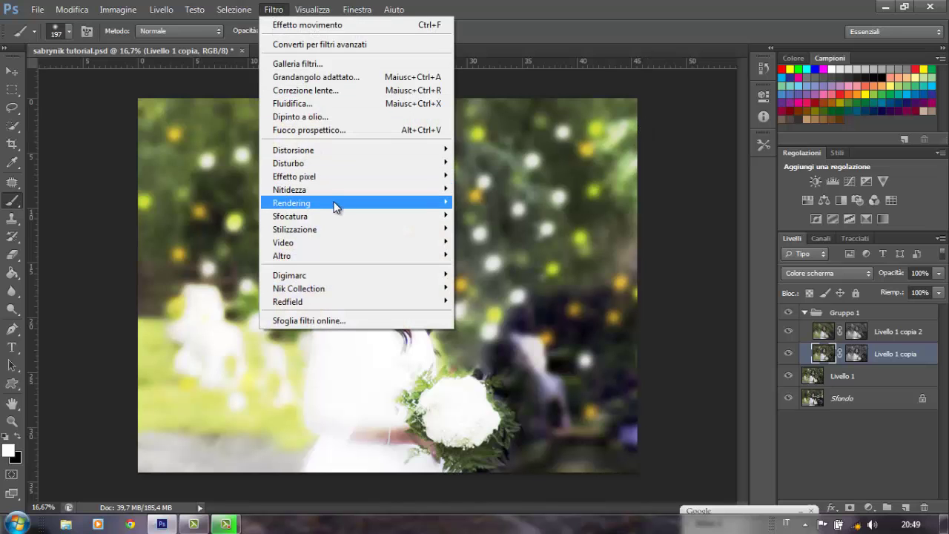
mouse_move(290, 216)
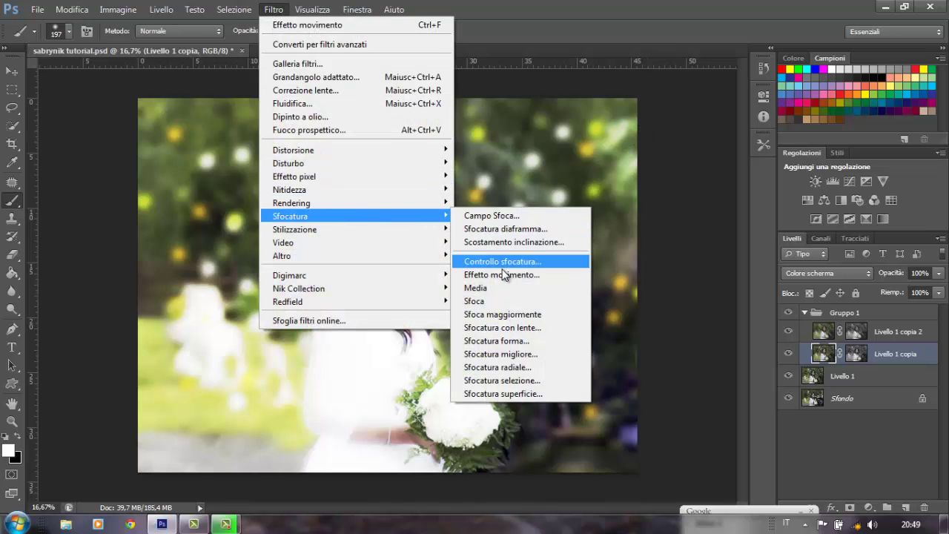
click(510, 274)
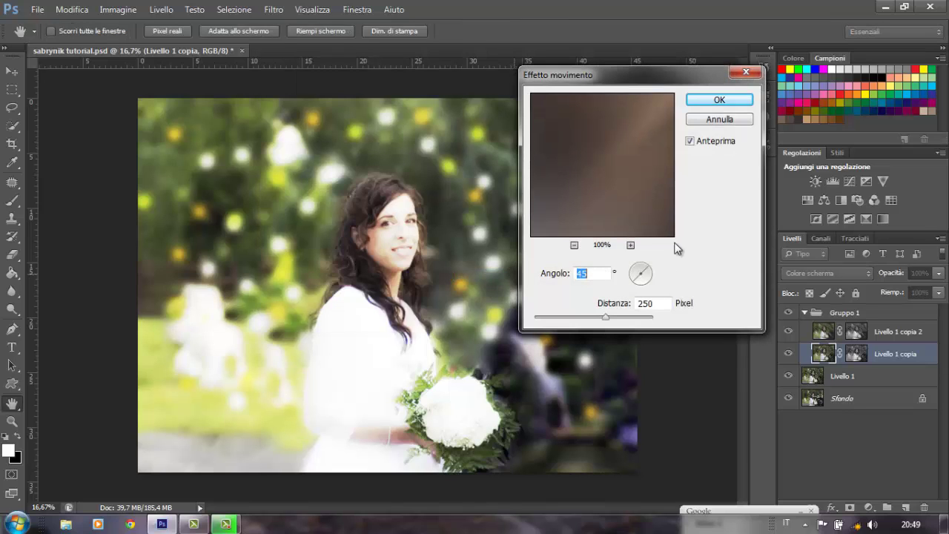
click(704, 101)
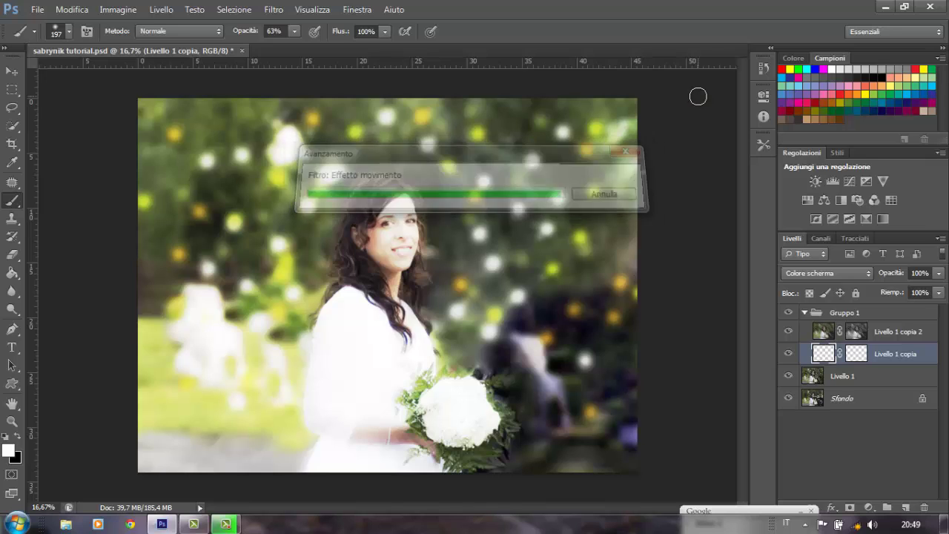
click(279, 13)
mouse_move(290, 215)
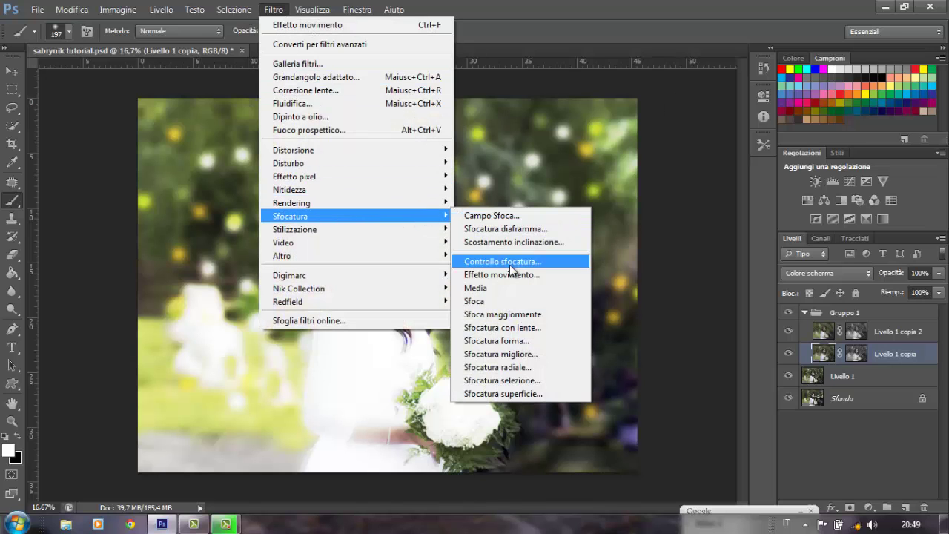
click(518, 275)
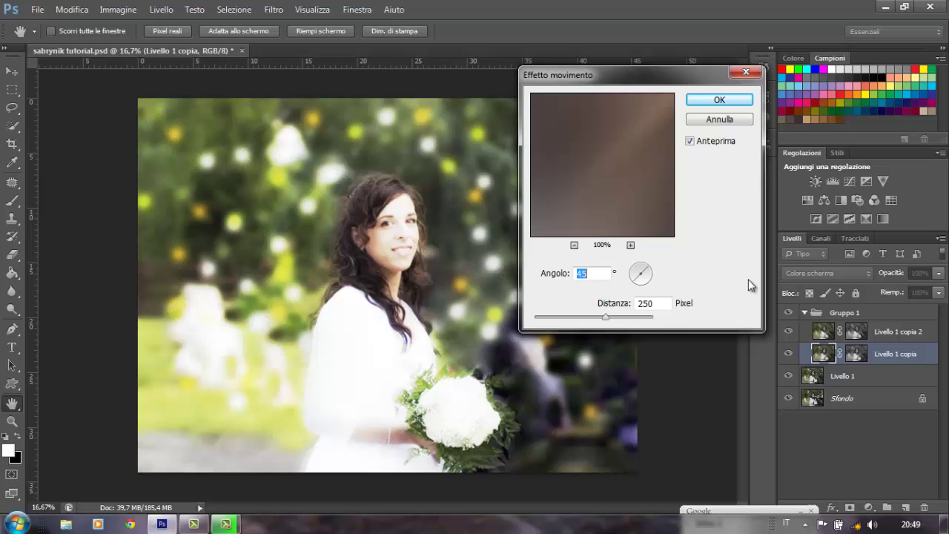
click(719, 102)
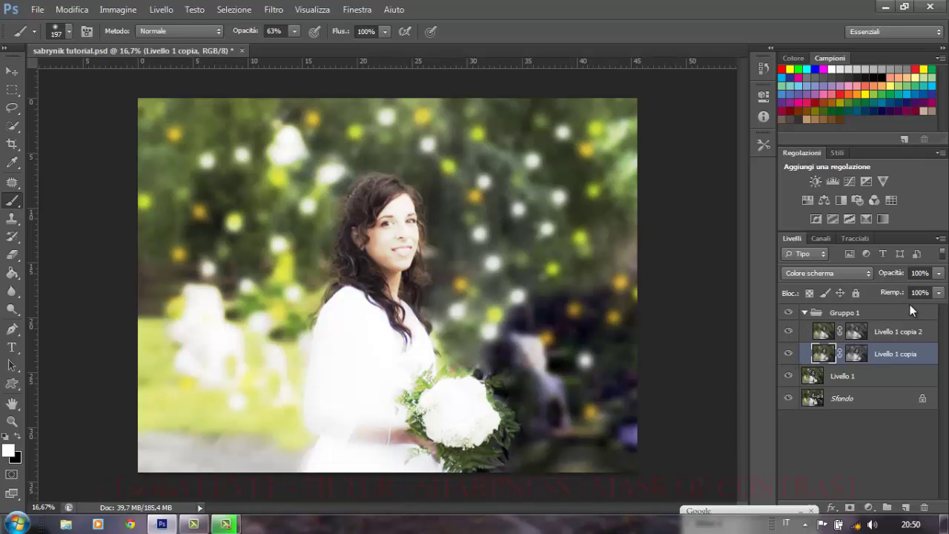
- Apply Maschera di contrasto to Livello 1 copia 2: Fattore 250%, Raggio 25, Soglia 0
click(881, 332)
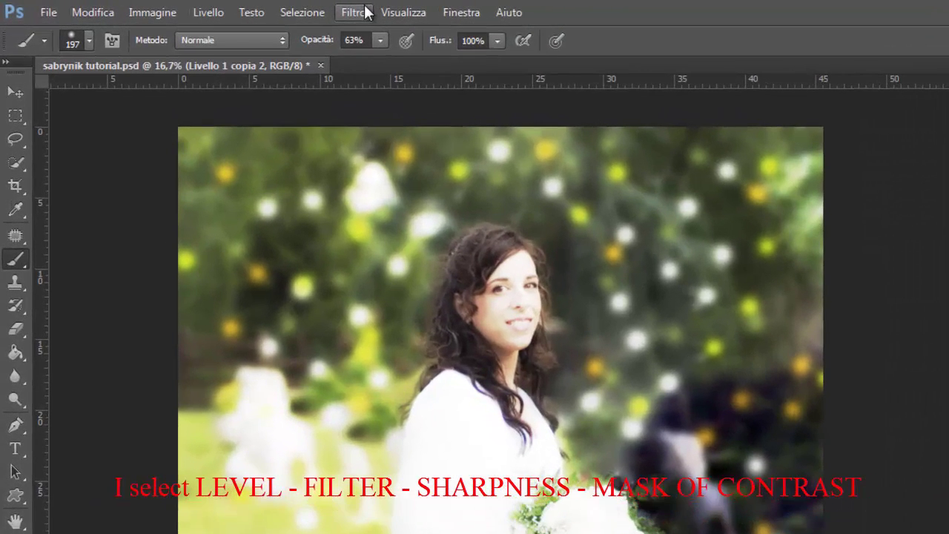
click(280, 9)
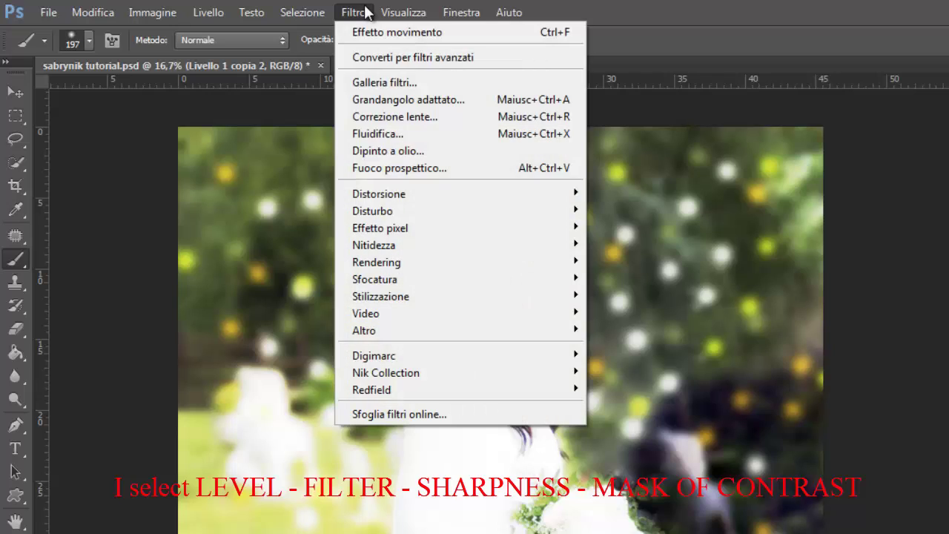
mouse_move(373, 244)
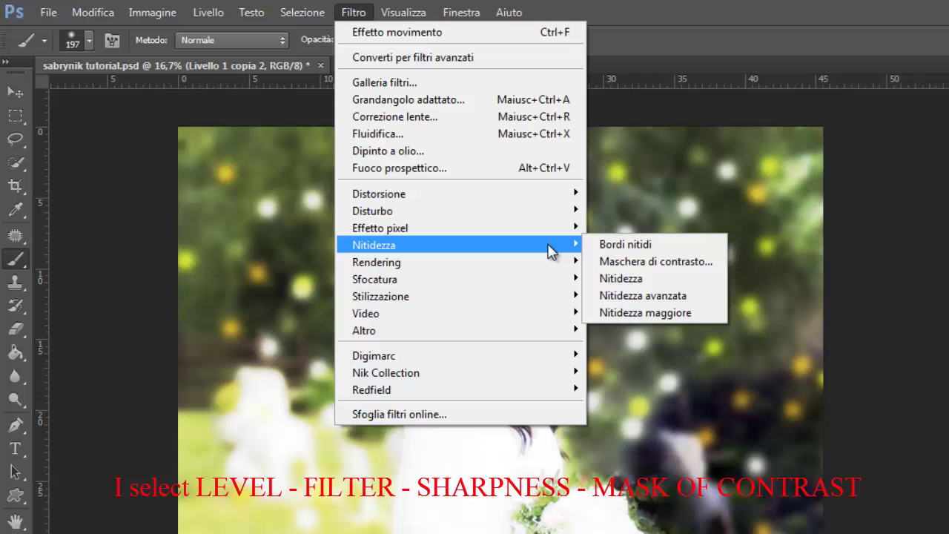
click(617, 261)
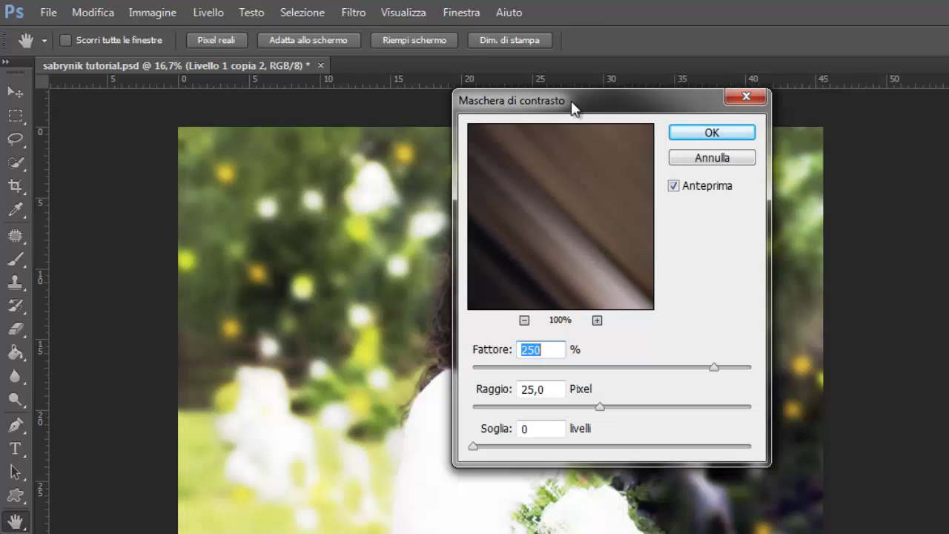
drag(570, 100, 846, 83)
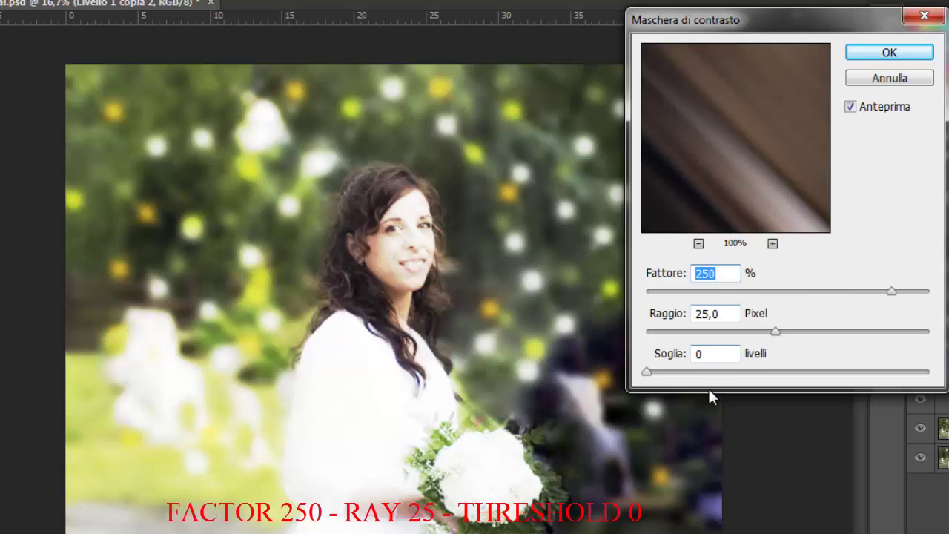
click(656, 371)
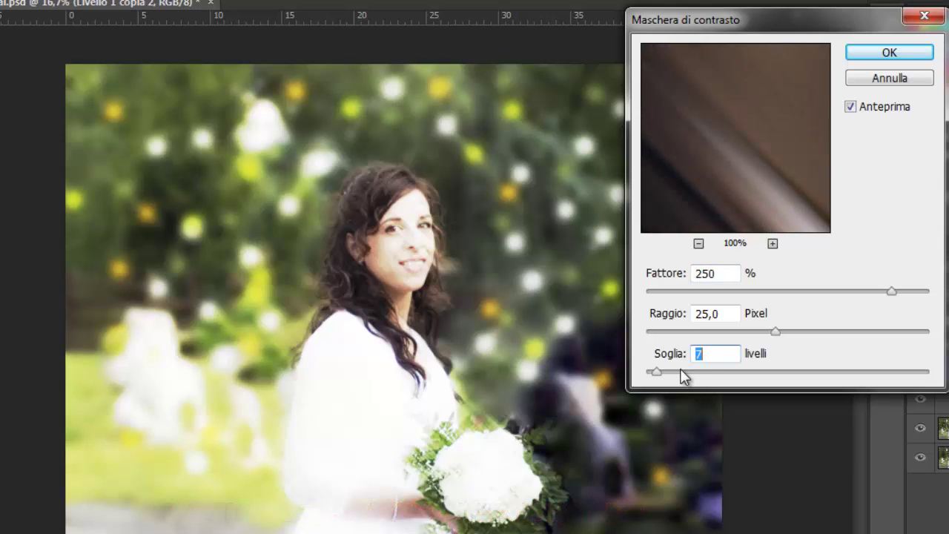
click(691, 369)
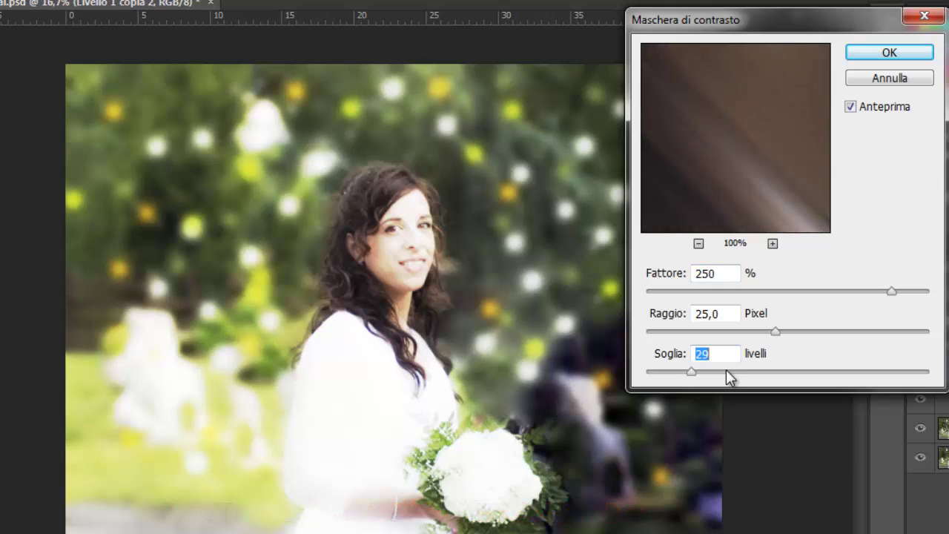
click(725, 370)
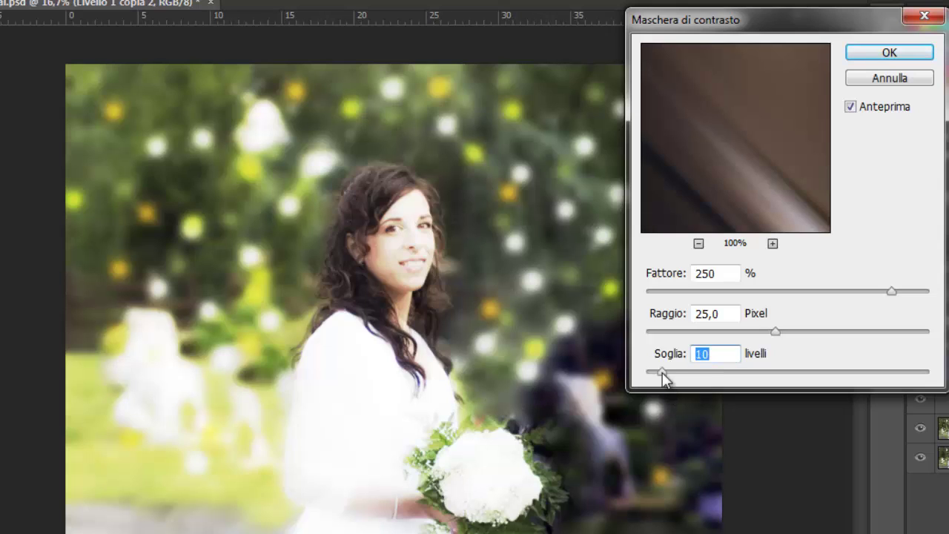
drag(662, 372, 621, 378)
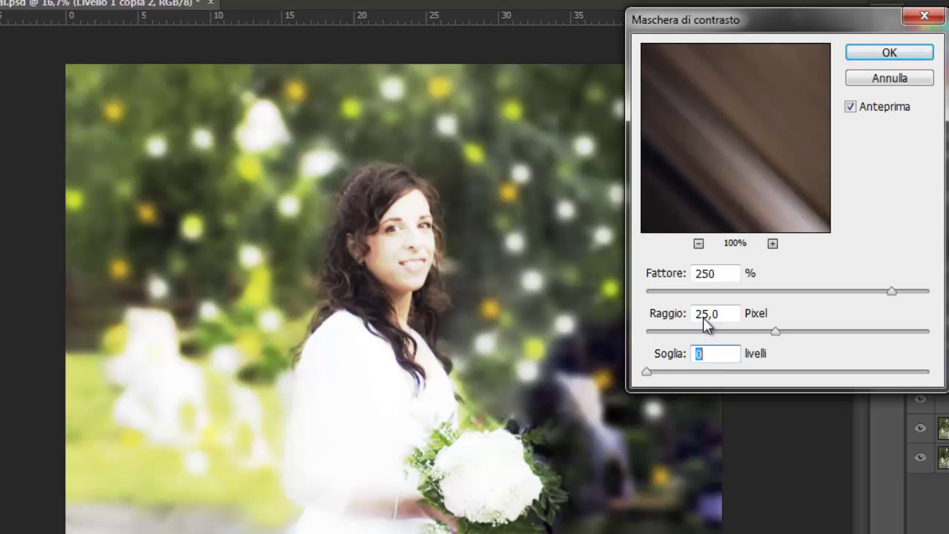
click(894, 56)
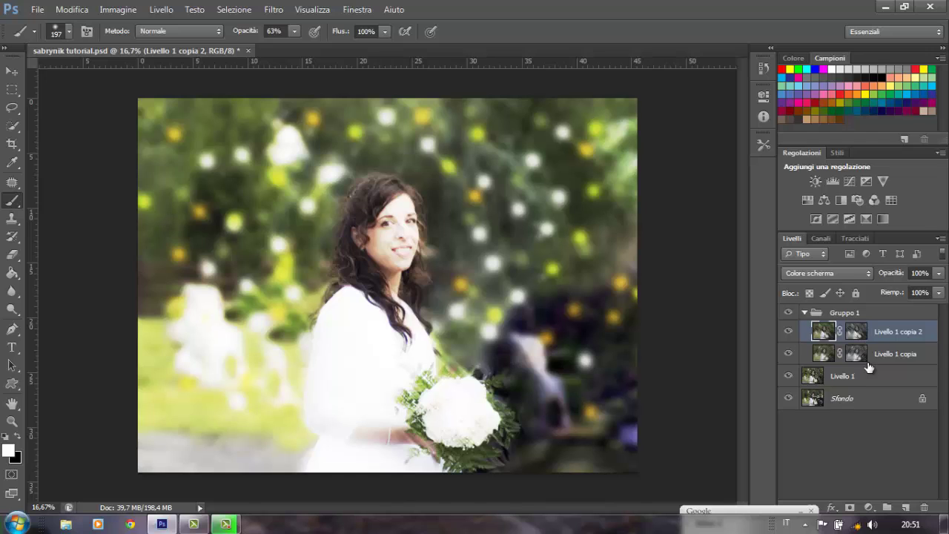
- Apply the same 250%, radius 25, threshold 0 Maschera di contrasto to Livello 1 copia
click(905, 356)
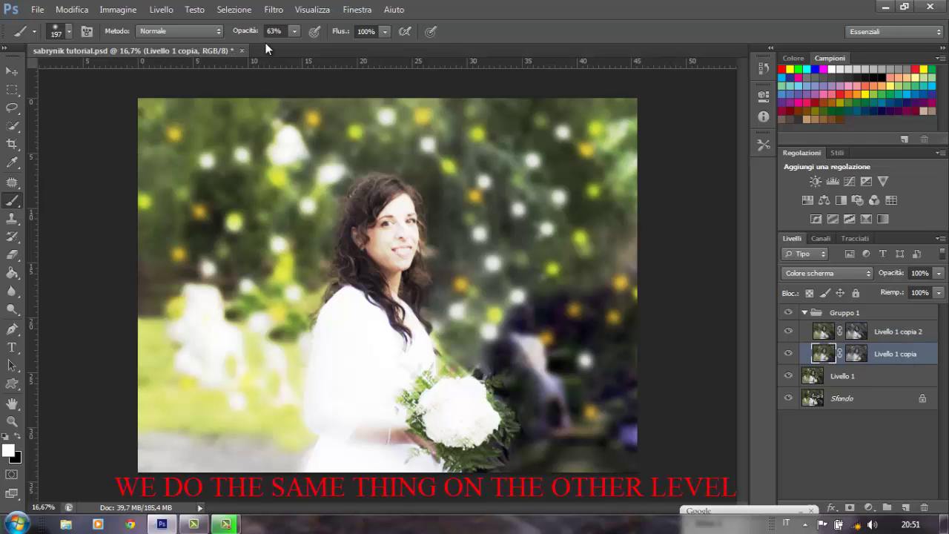
click(277, 13)
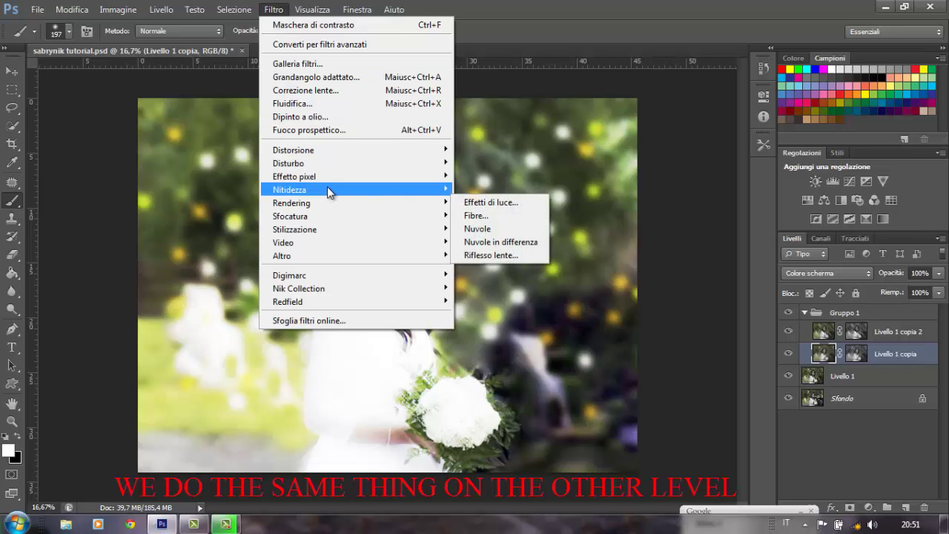
mouse_move(289, 189)
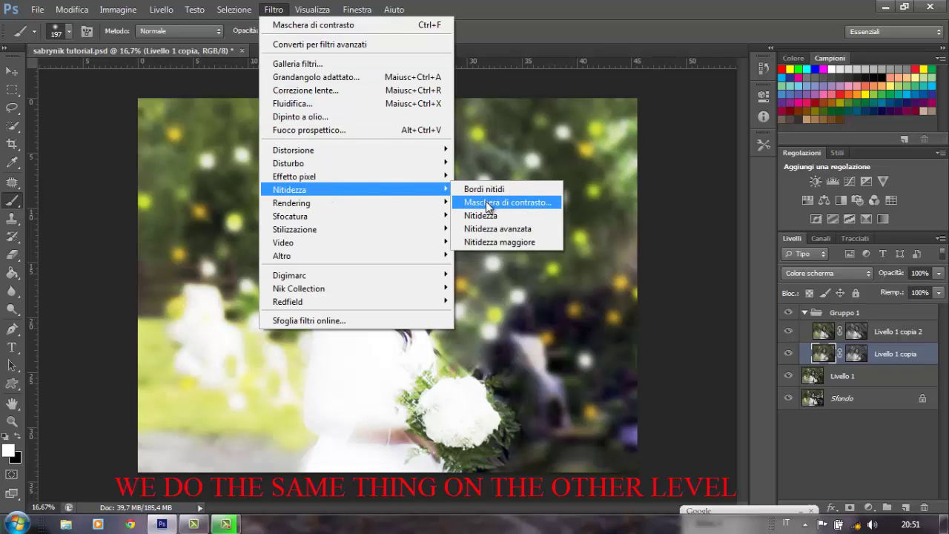
click(485, 201)
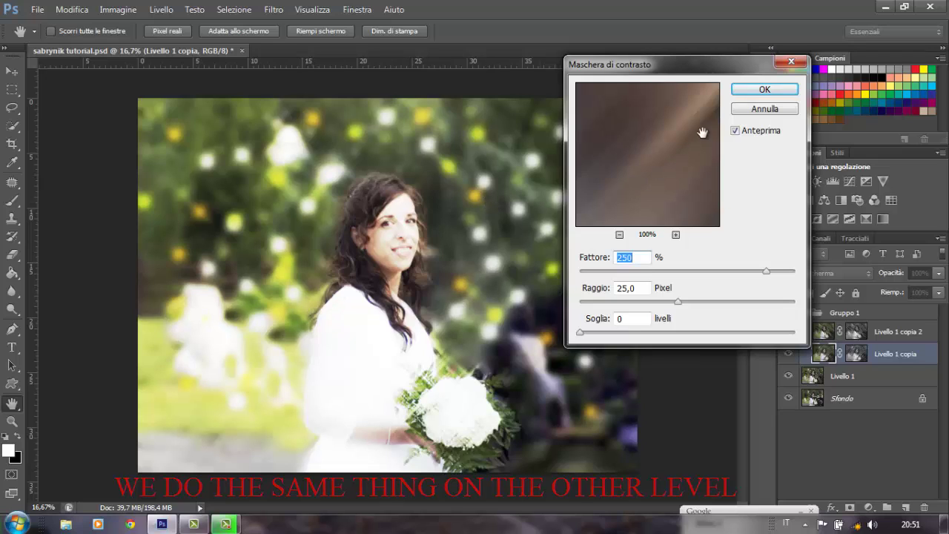
click(758, 91)
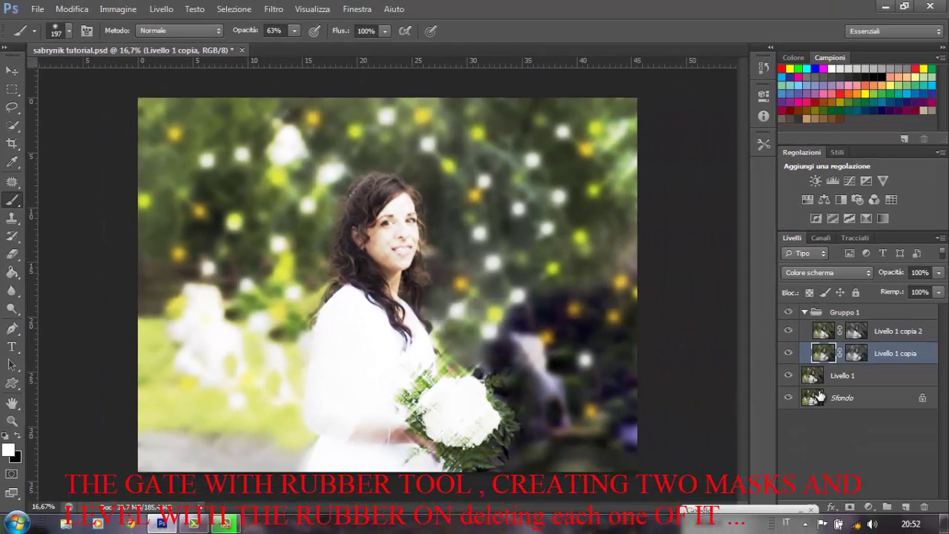
- Add white layer masks to Livello 1 copia 2 and Livello 1 copia
click(892, 335)
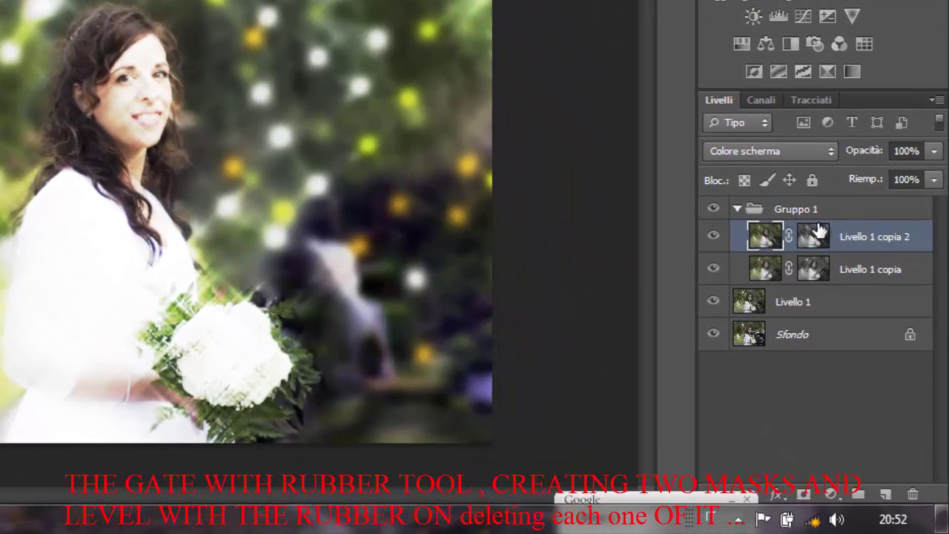
click(806, 495)
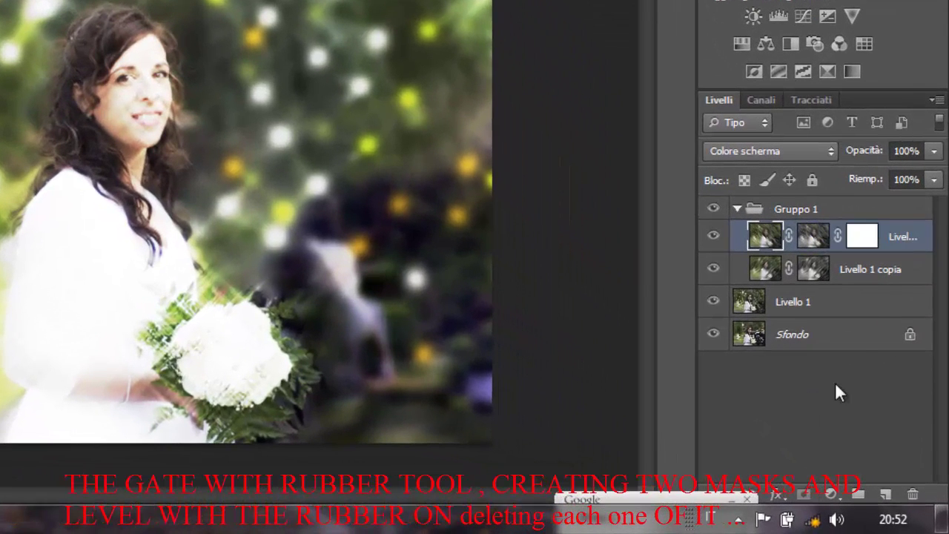
click(886, 272)
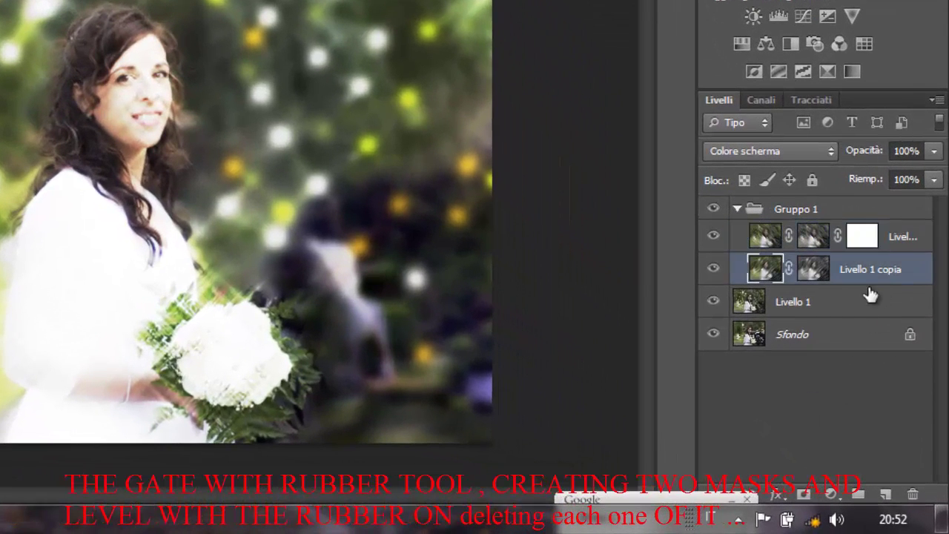
click(805, 497)
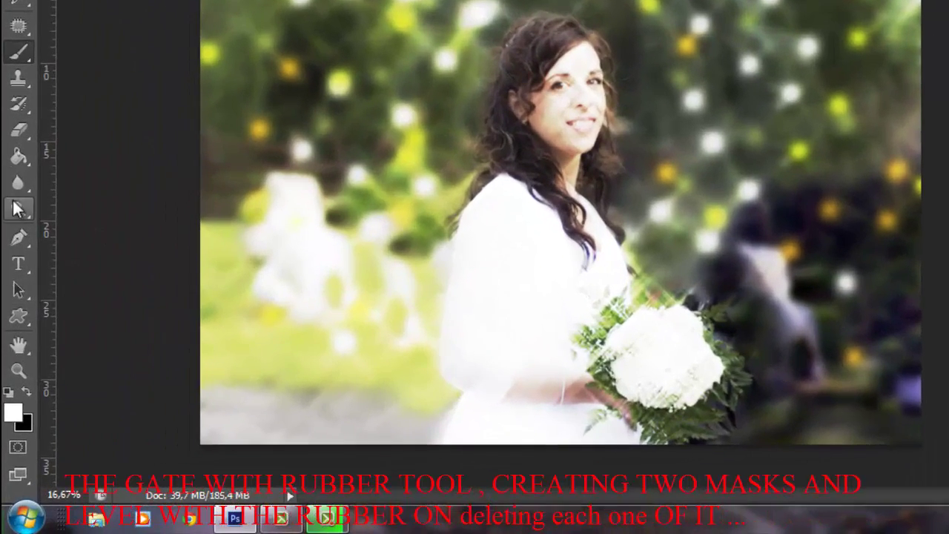
- Erase the Livello 1 copia 2 mask over the bride's face with a 35% opacity Eraser
click(16, 173)
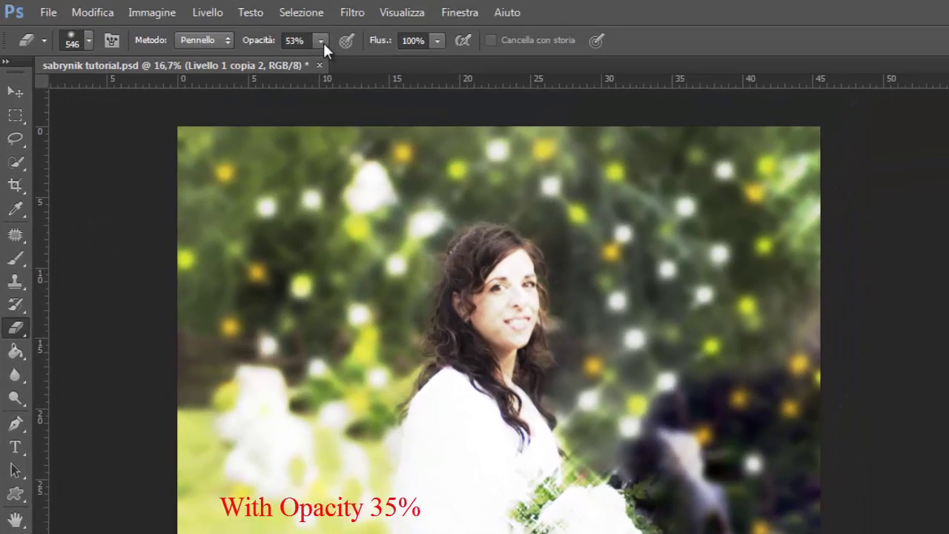
click(321, 40)
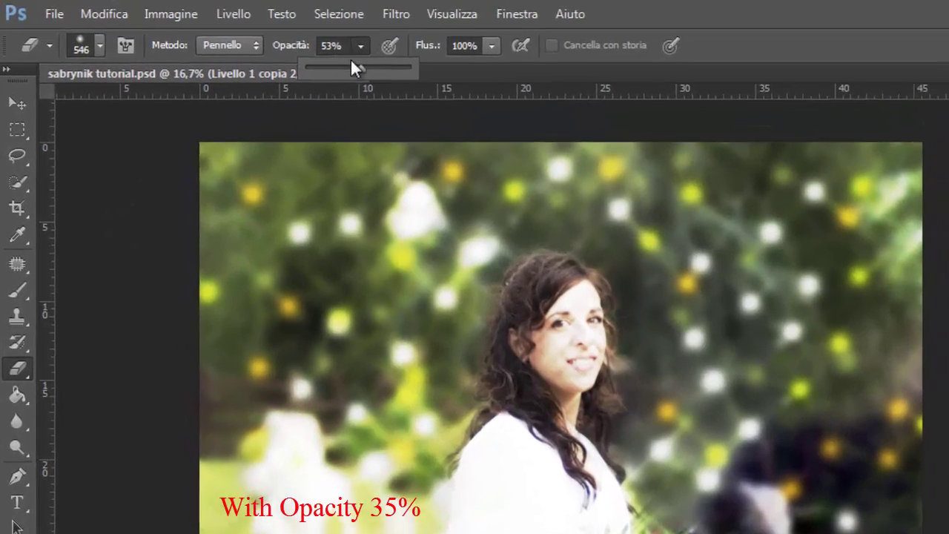
drag(321, 61, 310, 63)
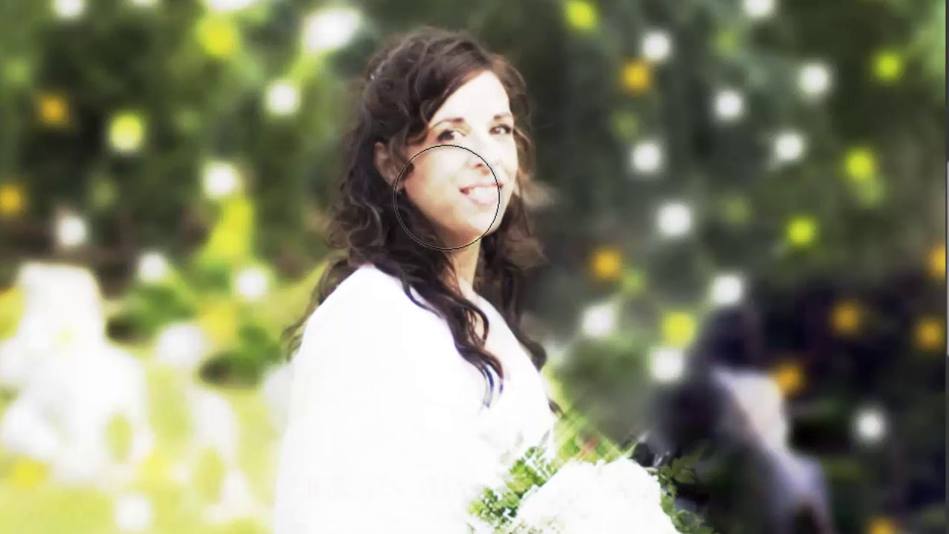
mouse_move(446, 197)
mouse_down()
mouse_move(453, 157)
mouse_move(416, 199)
mouse_up()
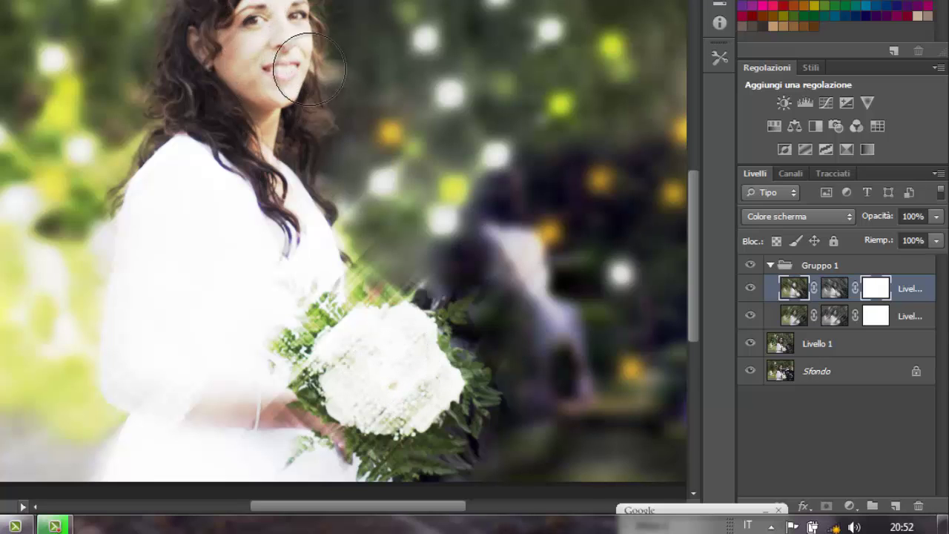
- Erase the Livello 1 copia mask over the bride's arm, face and bouquet
click(877, 320)
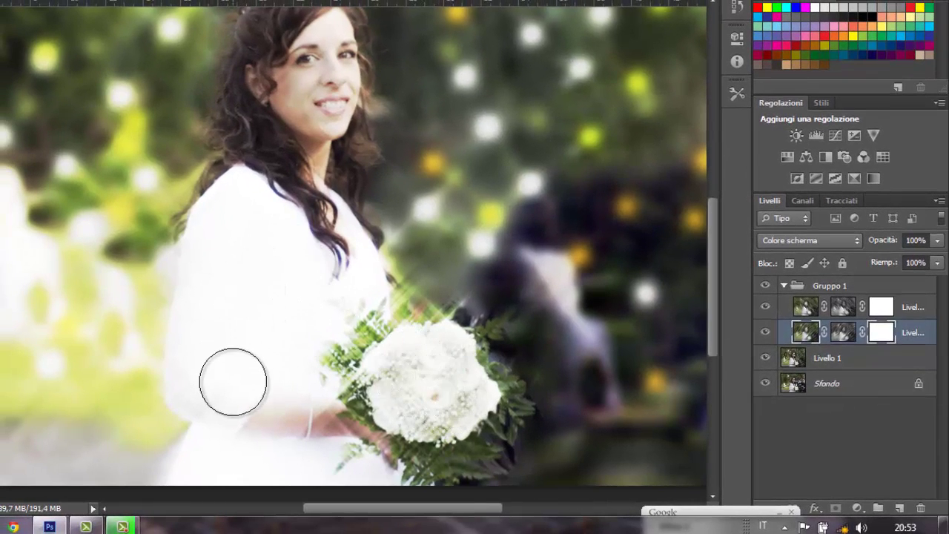
drag(279, 381, 276, 424)
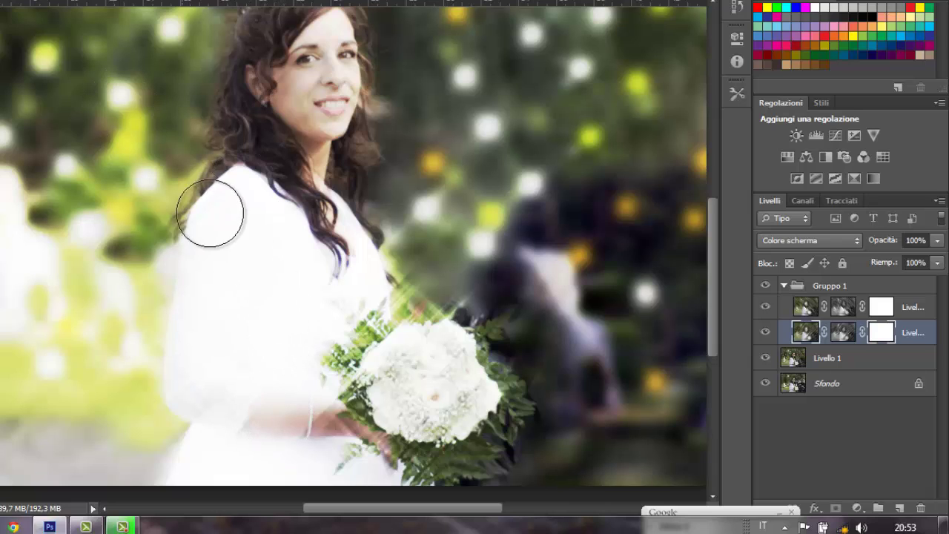
scroll(218, 215, up, 2)
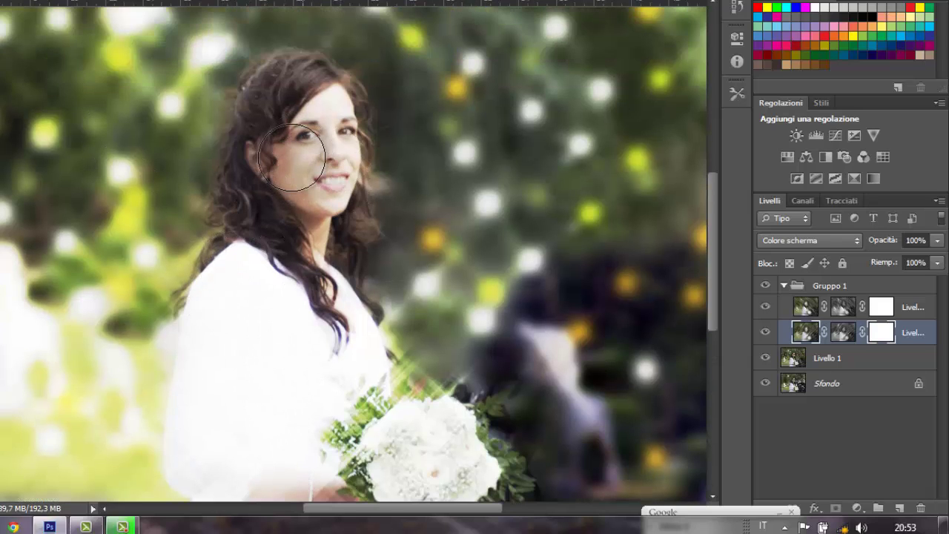
drag(291, 157, 324, 159)
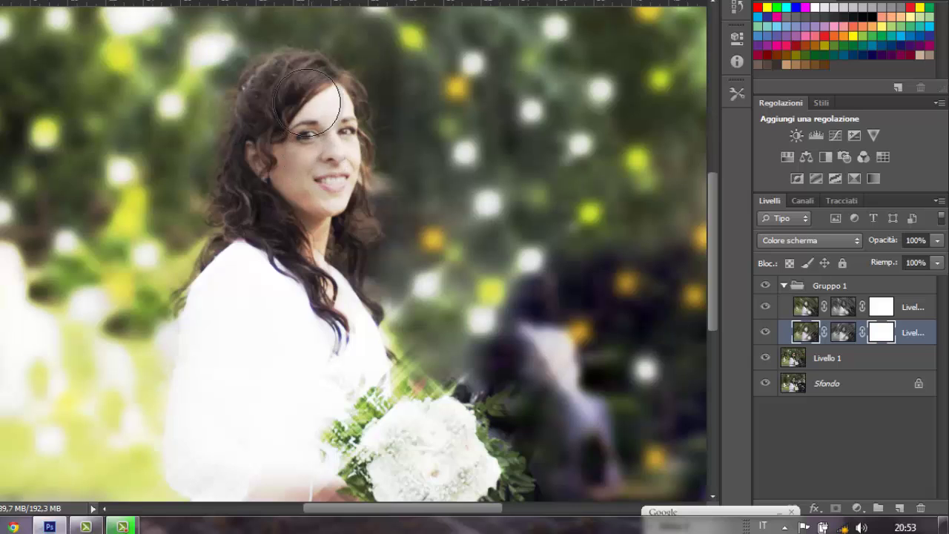
mouse_move(392, 441)
mouse_down()
mouse_move(450, 451)
mouse_move(438, 443)
mouse_up()
scroll(437, 443, down, 3)
scroll(415, 392, down, 1)
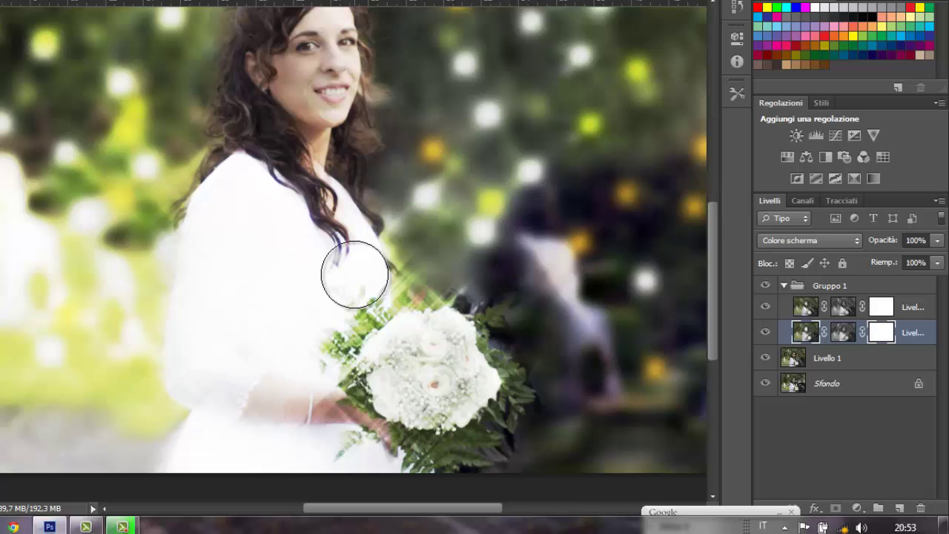
key(v)
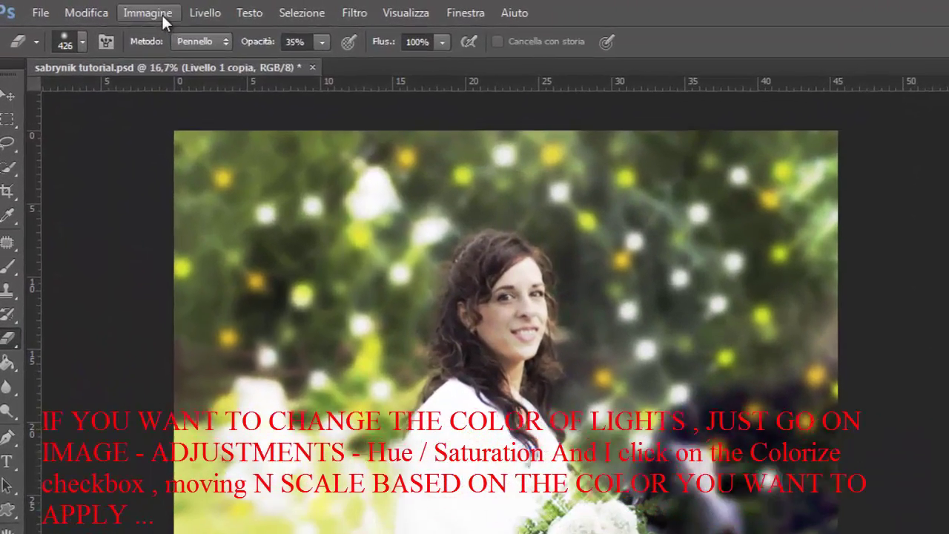
- Colorize Livello 1 copia via Hue/Saturation with hue 0 and saturation 25
click(127, 11)
mouse_move(222, 60)
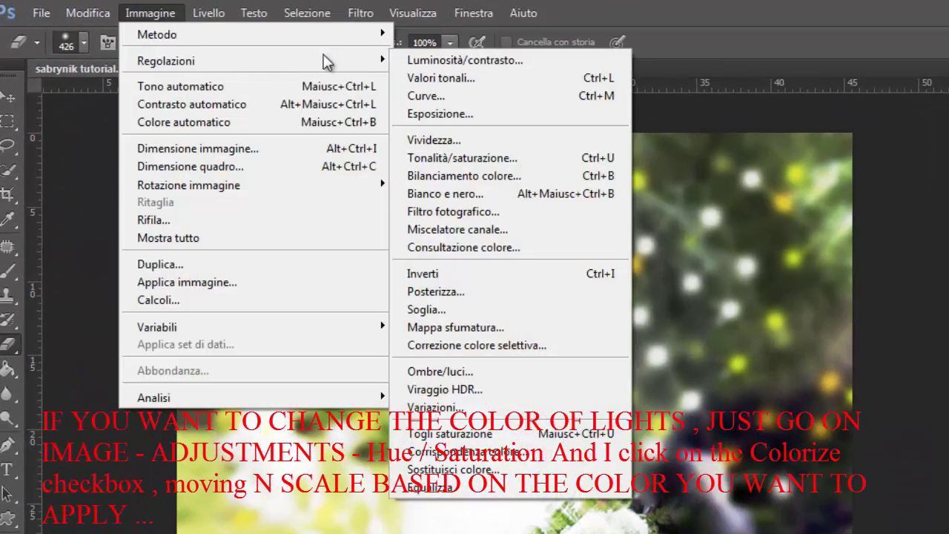
click(529, 157)
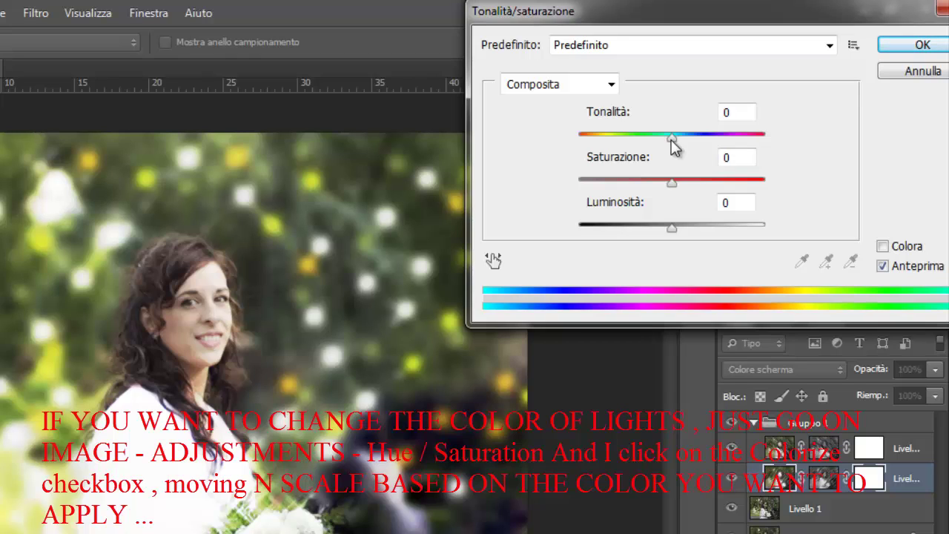
mouse_move(671, 139)
mouse_down()
mouse_move(748, 151)
mouse_move(688, 138)
mouse_up()
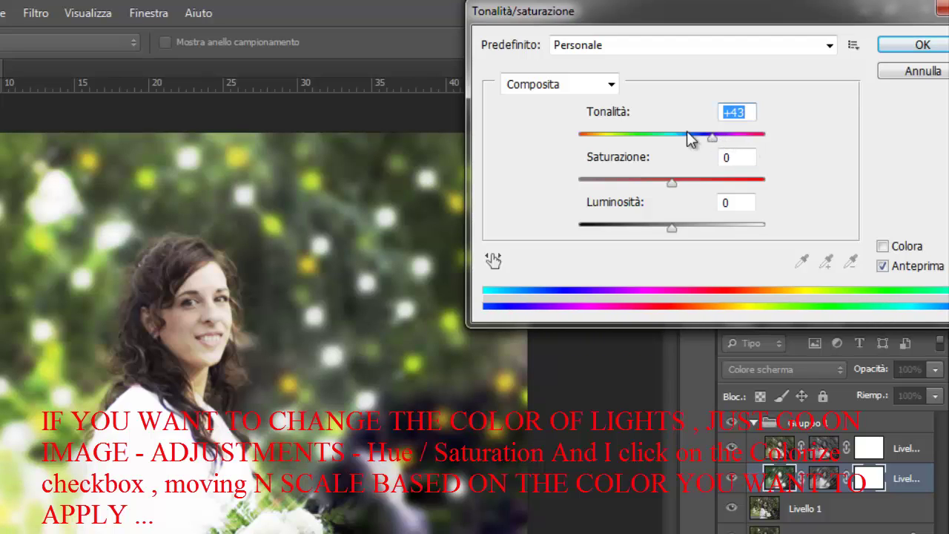
click(673, 183)
drag(687, 181, 718, 181)
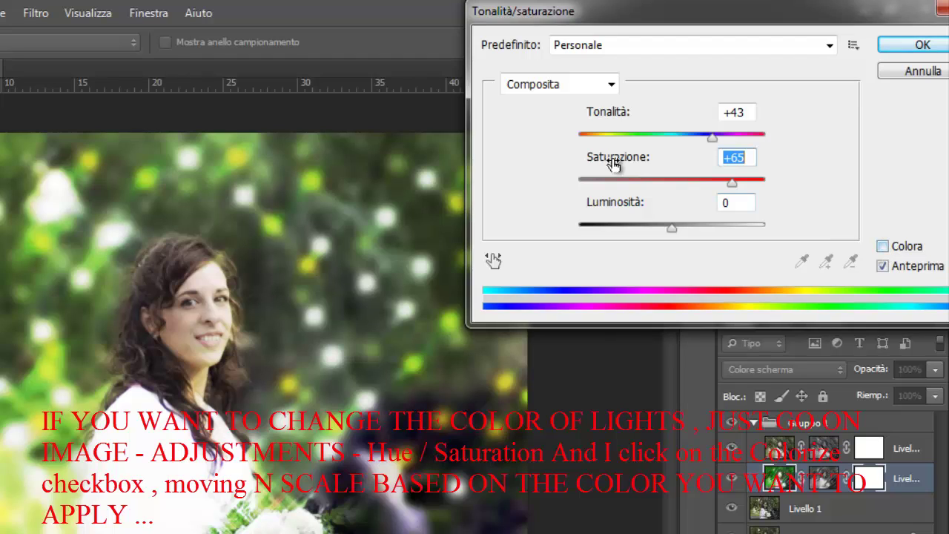
click(882, 247)
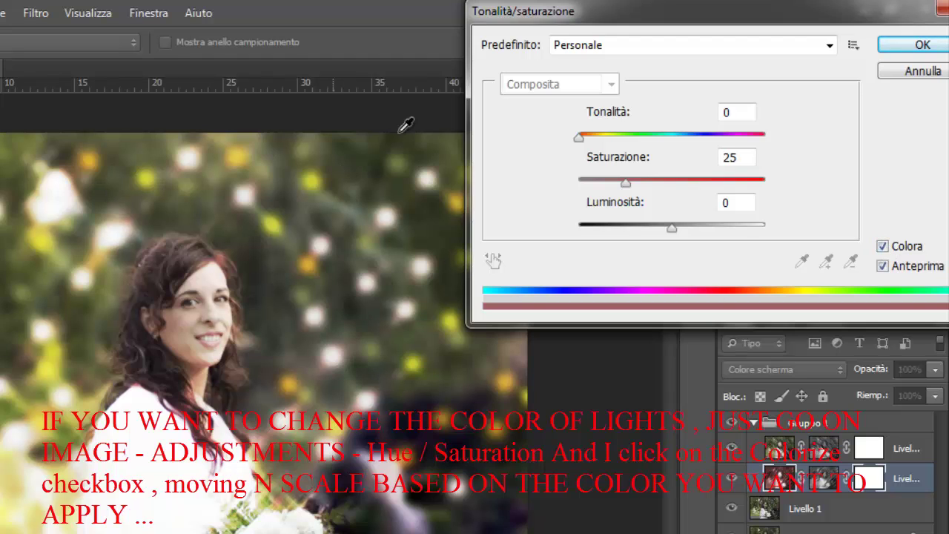
click(907, 46)
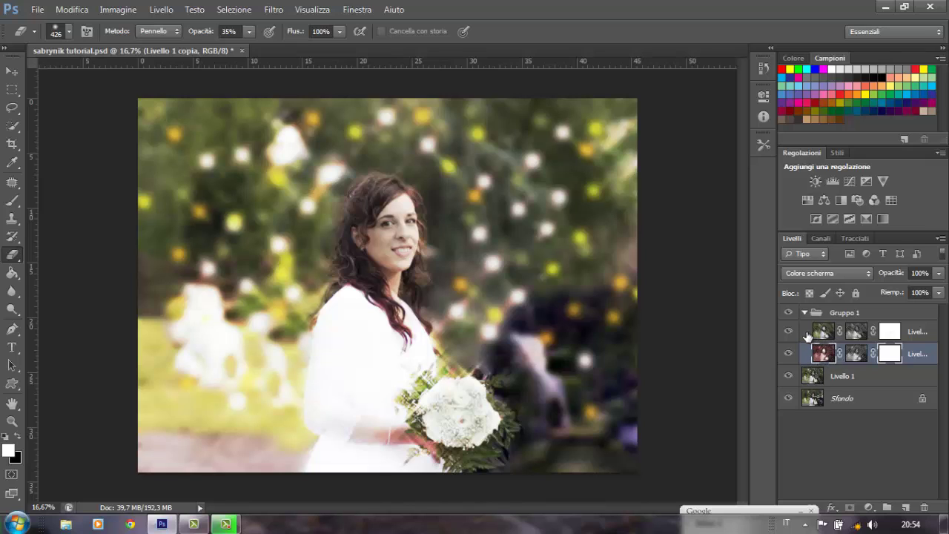
click(808, 336)
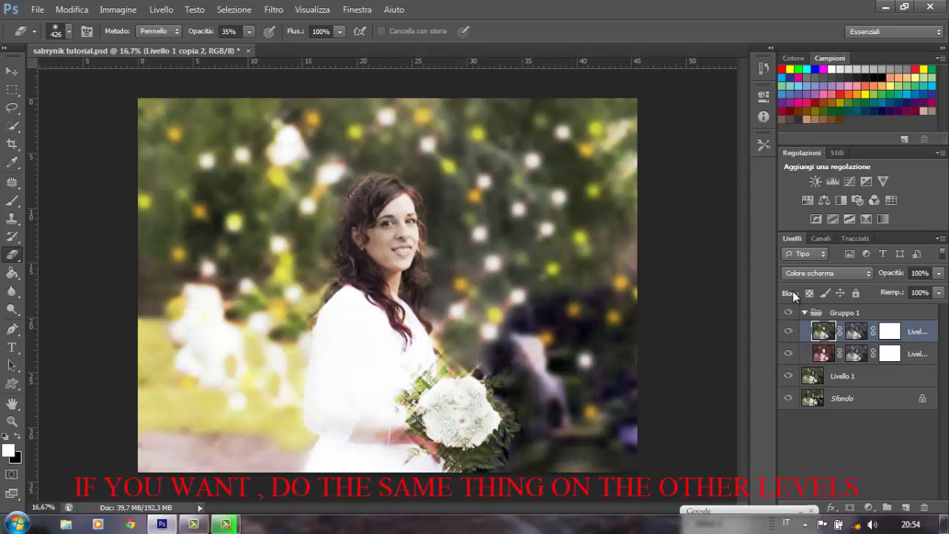
- Shift the upper glow layer's hue by -26 in Hue/Saturation, then collapse Gruppo 1
click(119, 11)
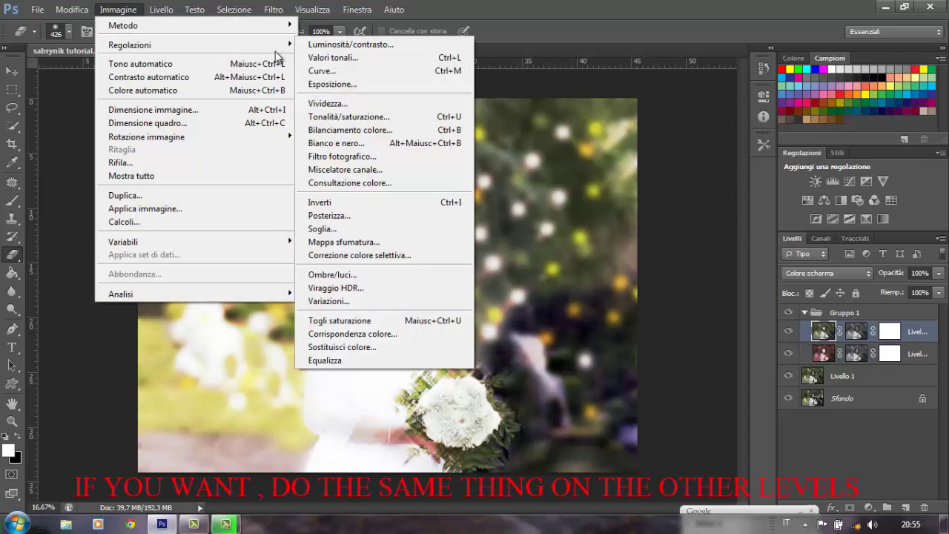
mouse_move(130, 45)
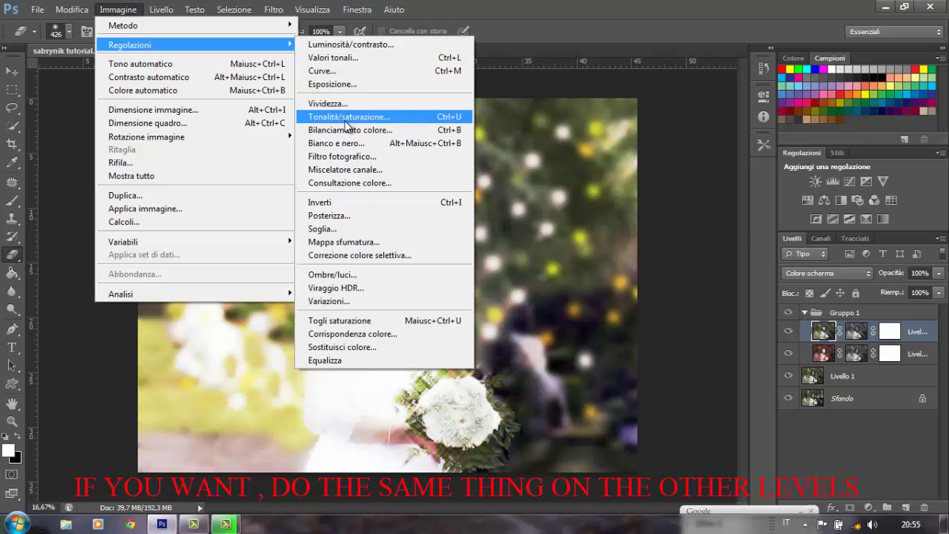
click(344, 116)
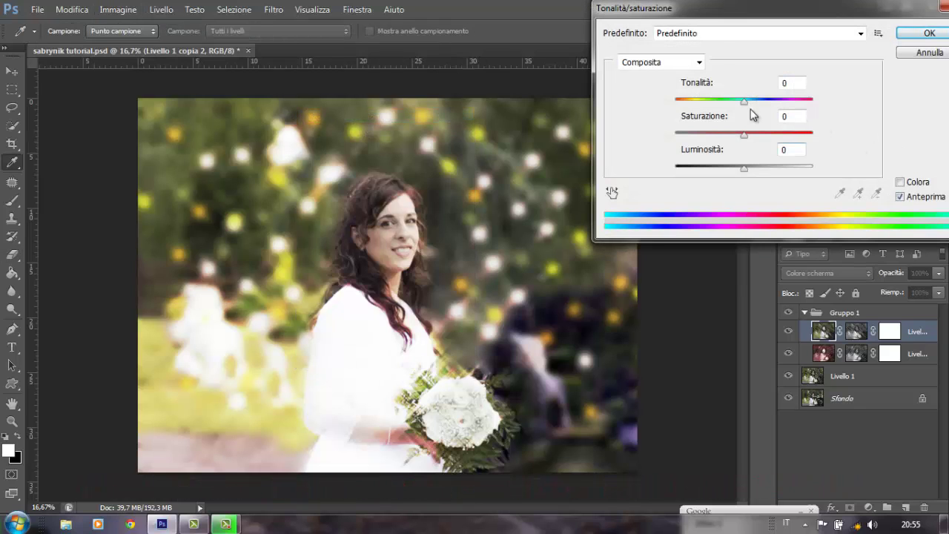
click(900, 182)
click(900, 182)
mouse_move(745, 100)
mouse_down()
mouse_move(732, 117)
mouse_move(768, 116)
mouse_move(727, 116)
mouse_up()
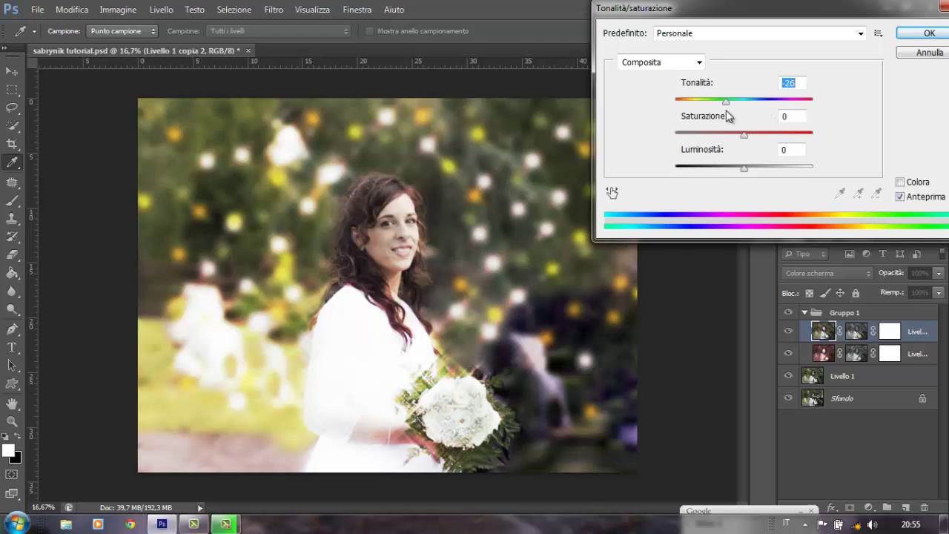
click(926, 34)
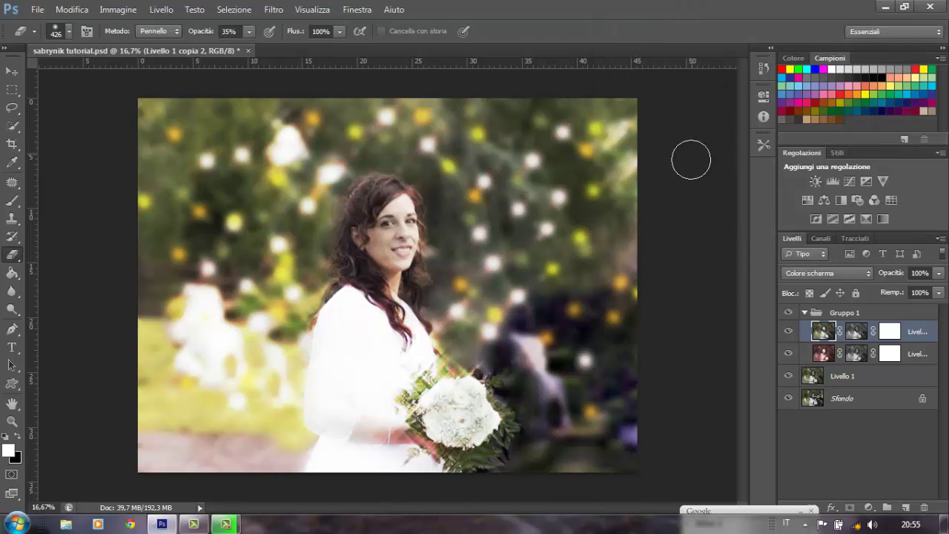
click(804, 316)
click(804, 313)
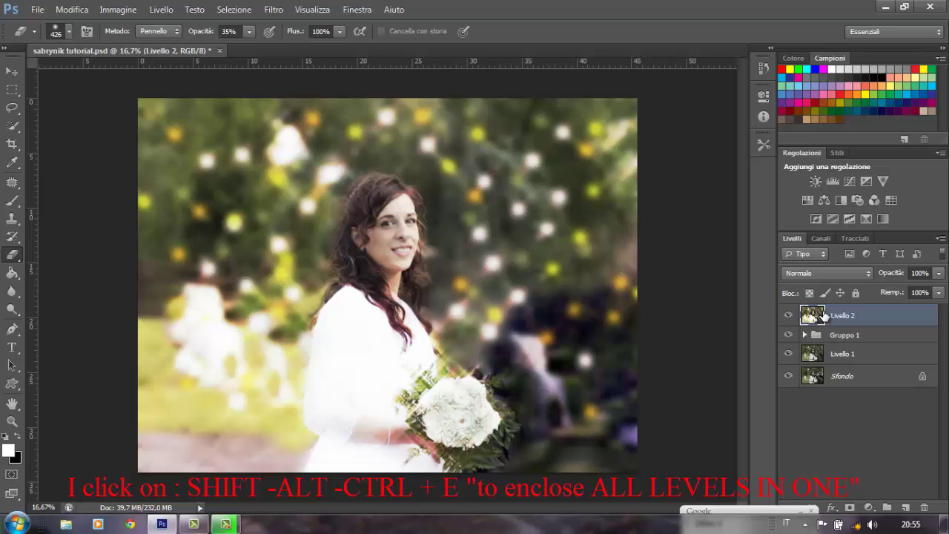
click(788, 335)
click(788, 353)
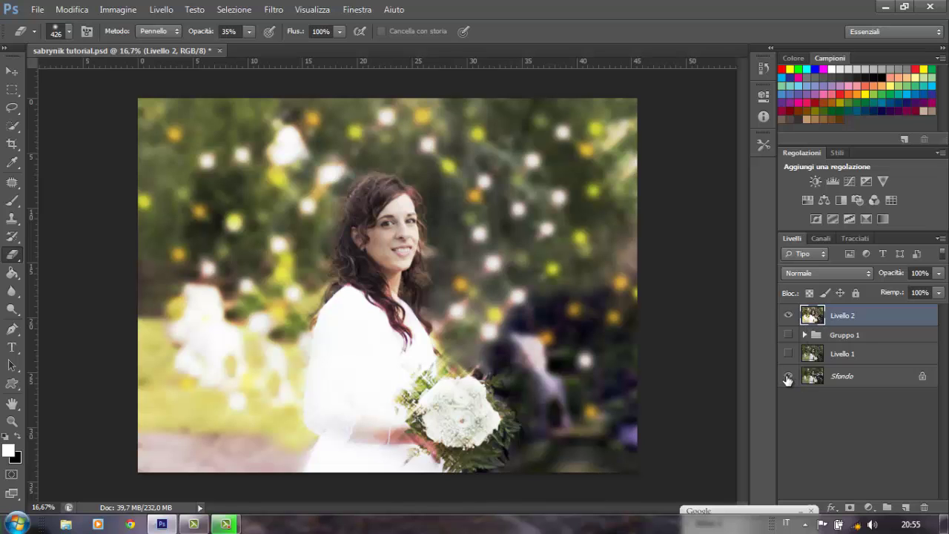
click(788, 353)
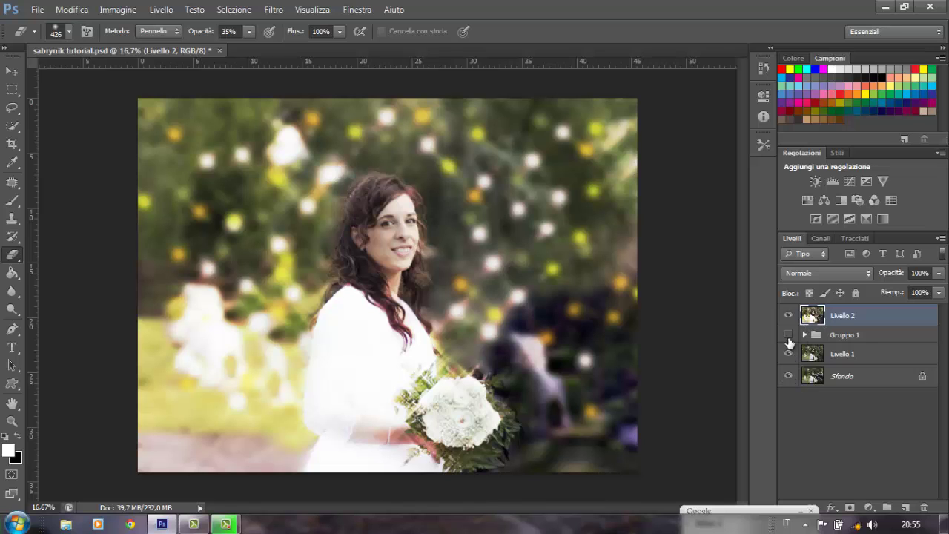
- Give Livello 2 a pale yellow Bagliore interno of 131 px at 75% opacity
double_click(881, 317)
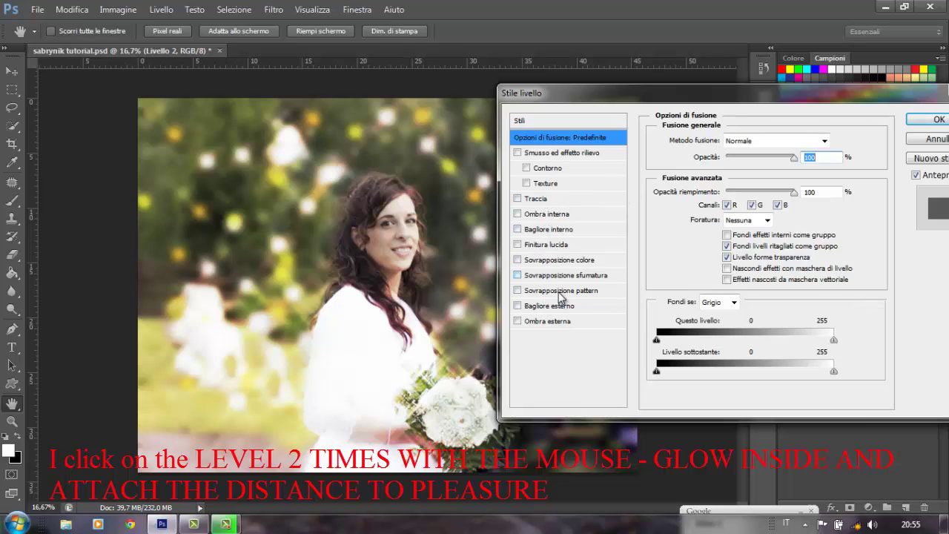
click(551, 230)
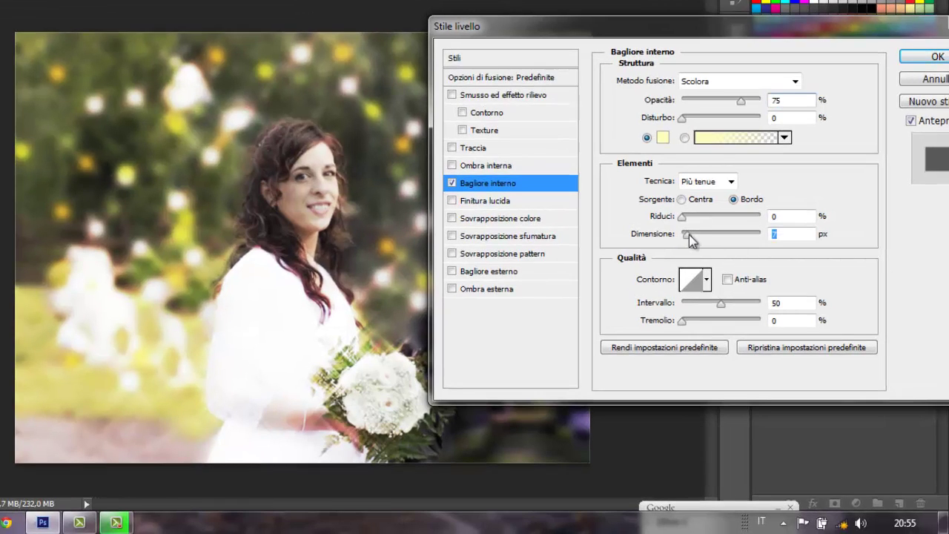
drag(687, 234, 725, 238)
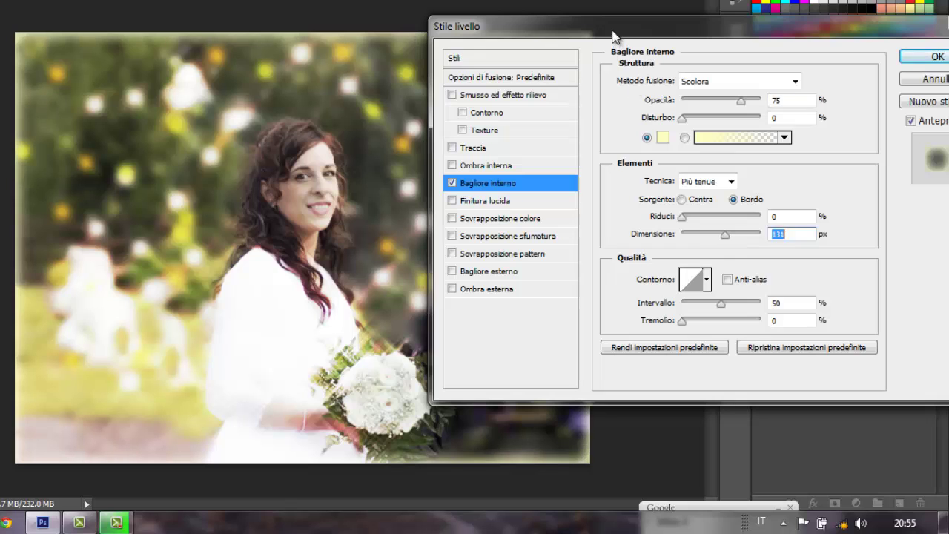
drag(616, 36, 836, 20)
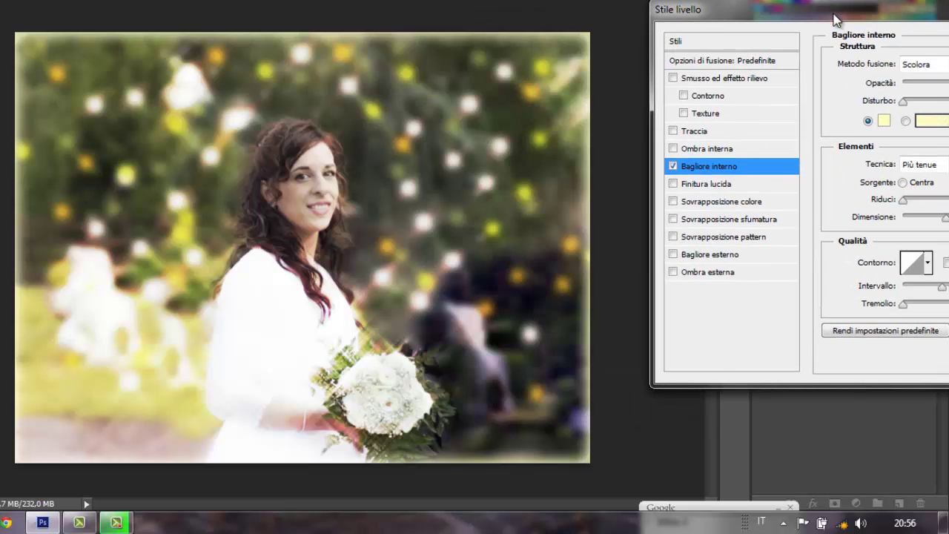
drag(836, 20, 747, 4)
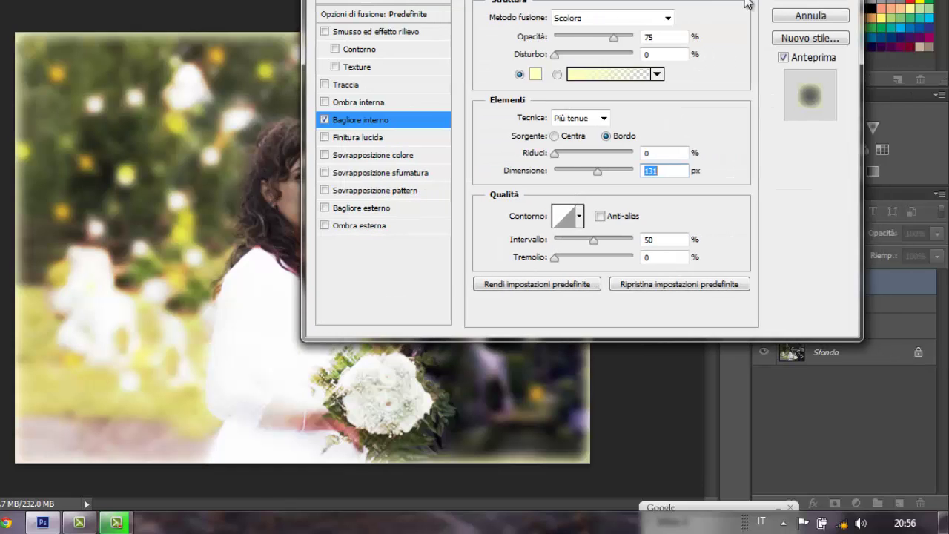
click(807, 2)
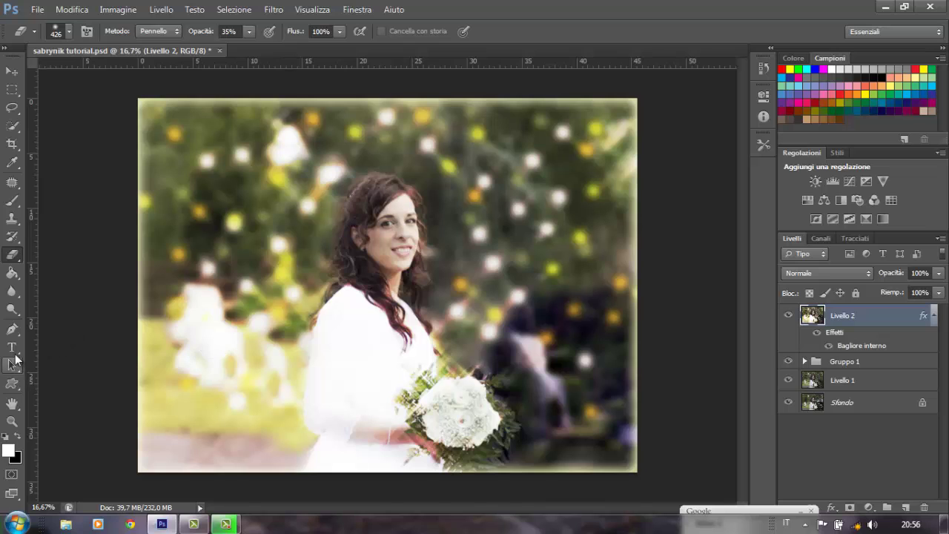
- Add the 'MG photografica' signature text bottom-right and nudge it into the corner
click(11, 347)
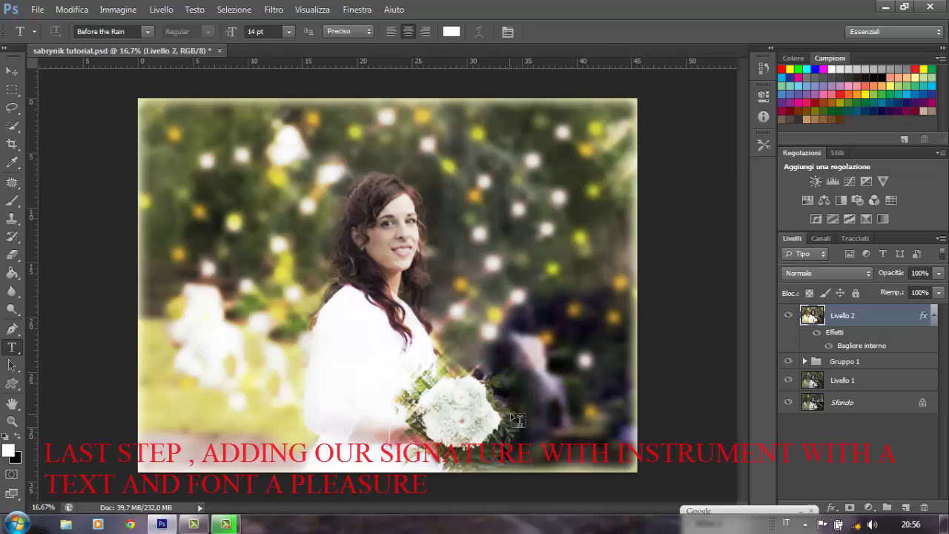
drag(504, 404, 665, 472)
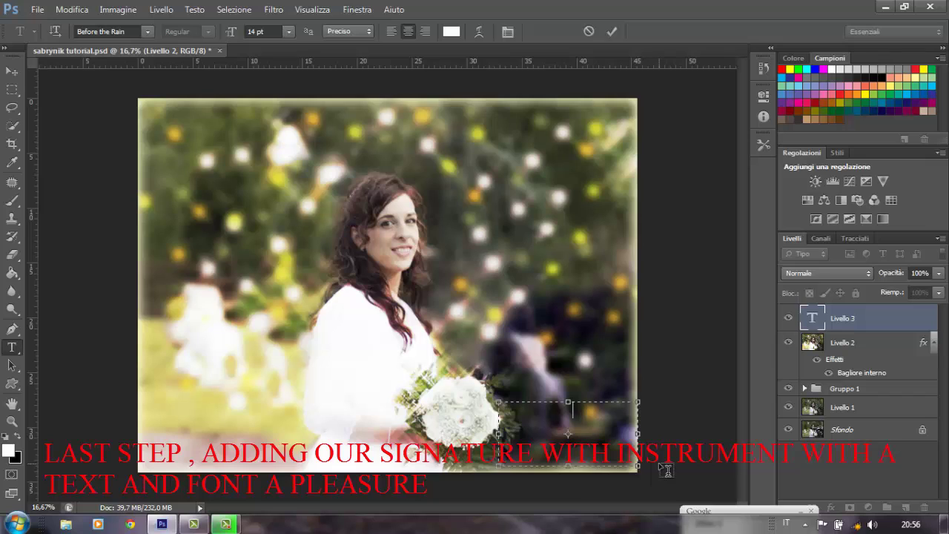
text(MA)
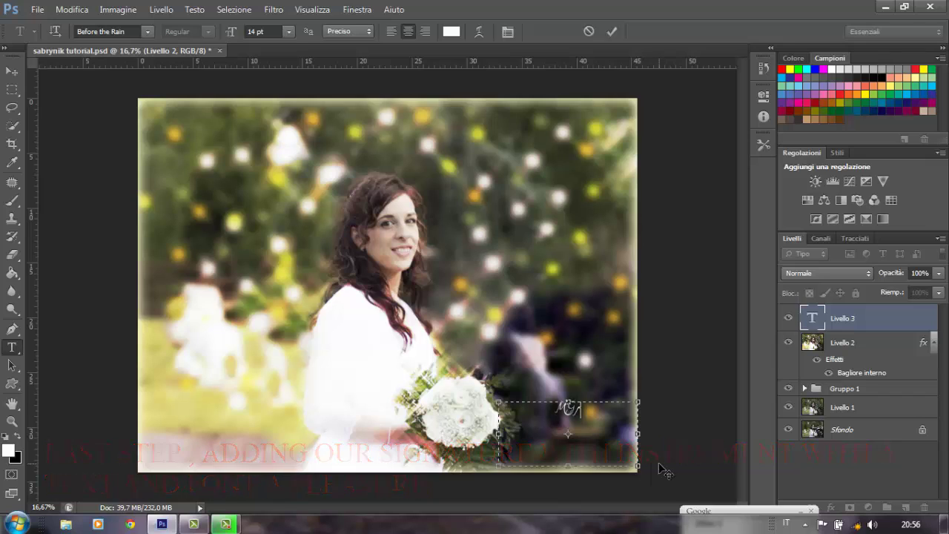
text(o)
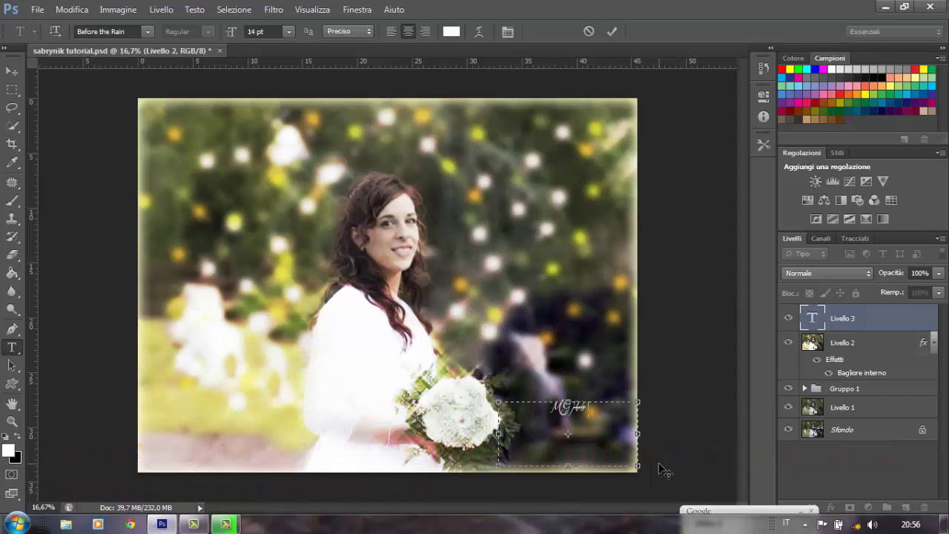
text(grafi)
text(aphy)
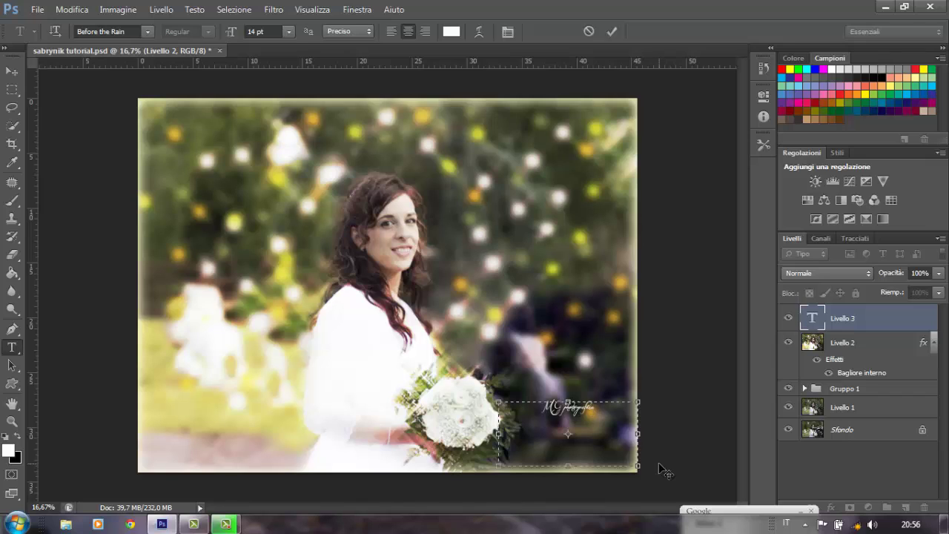
click(856, 351)
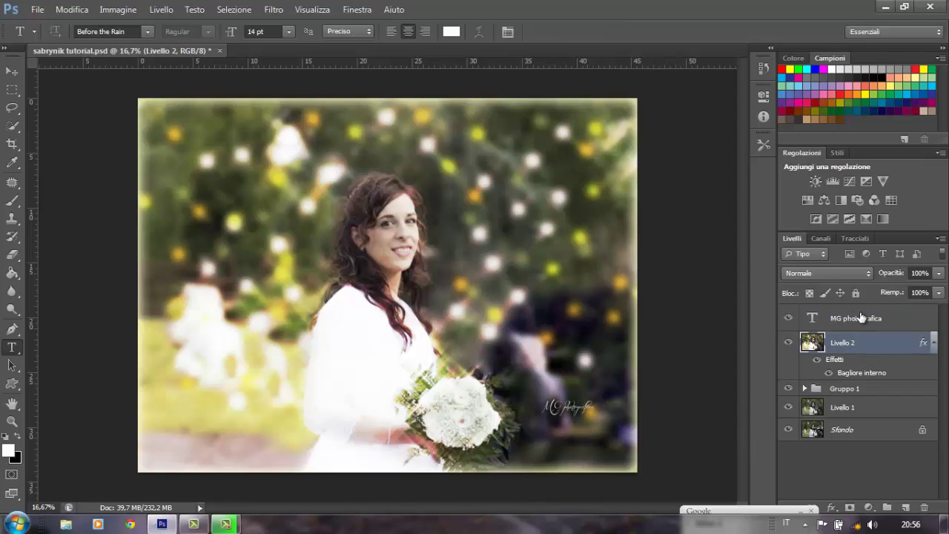
click(859, 317)
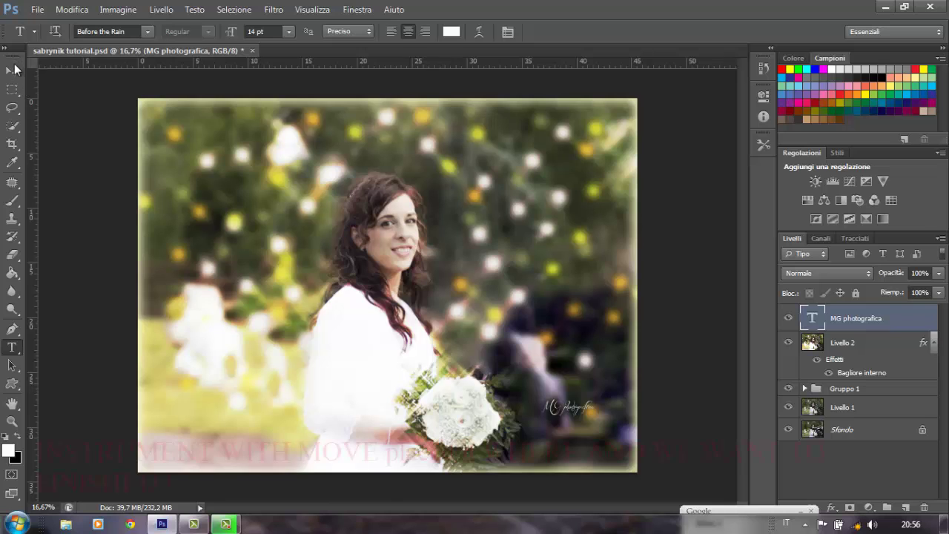
click(12, 71)
drag(577, 439, 606, 463)
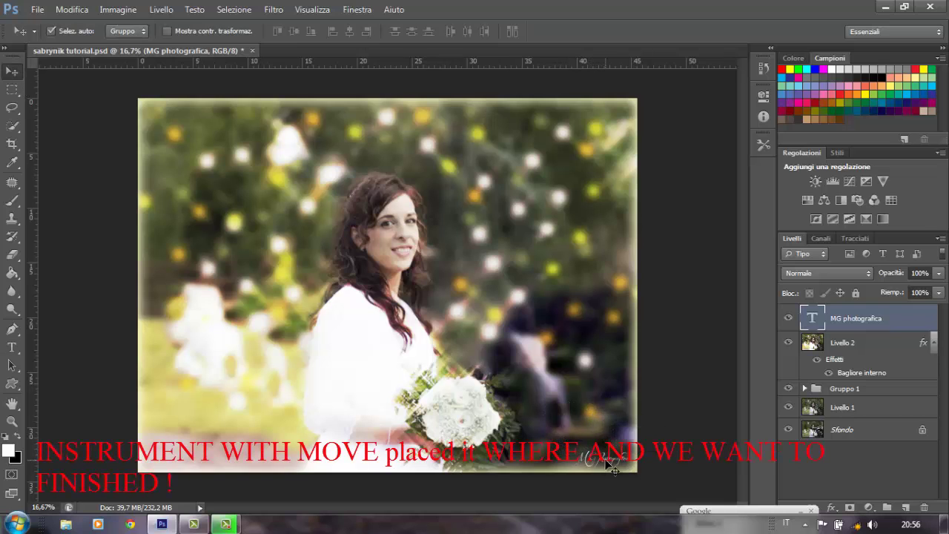